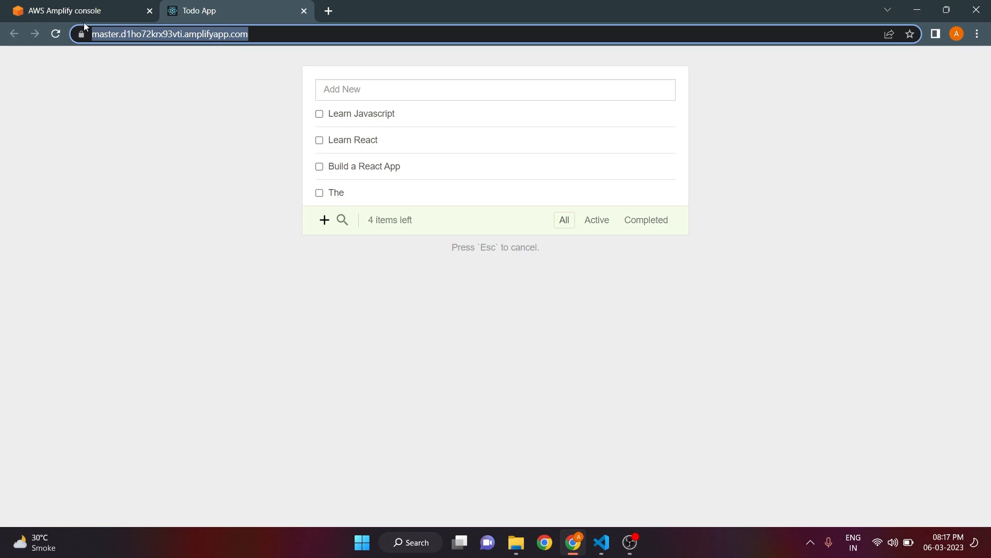
left_click(337, 89)
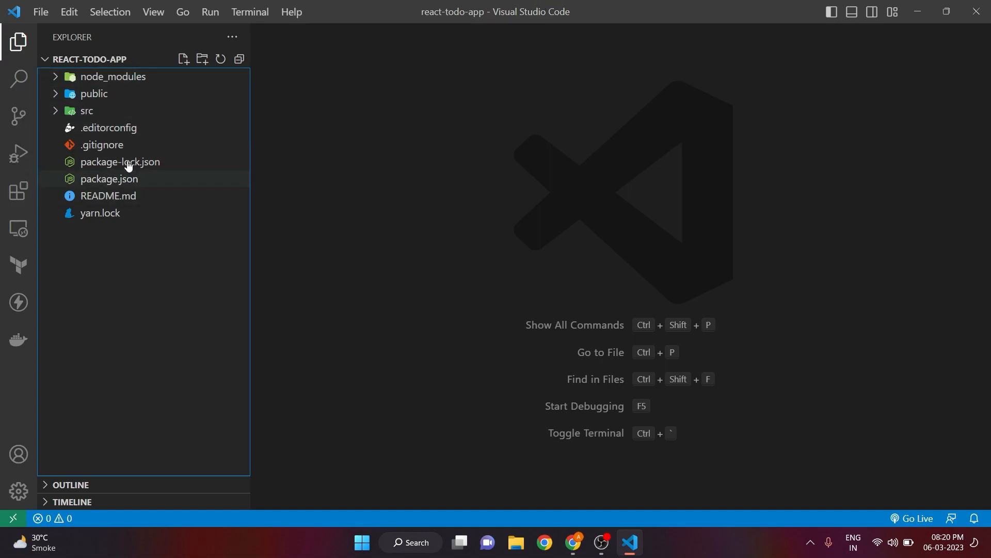
Open a terminal in the react-todo-app project and run npm start to launch the app locally
left_click(590, 299)
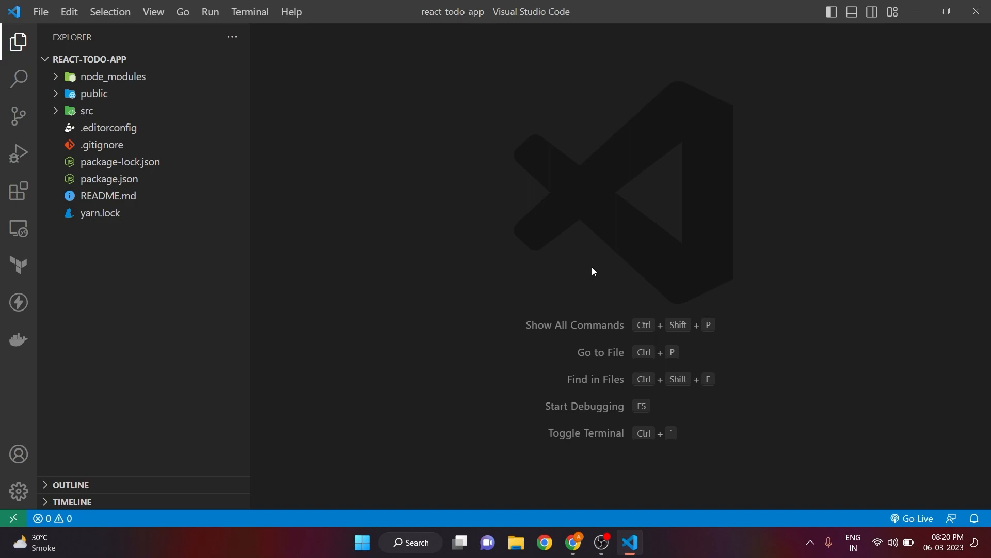
key("ctrl+grave")
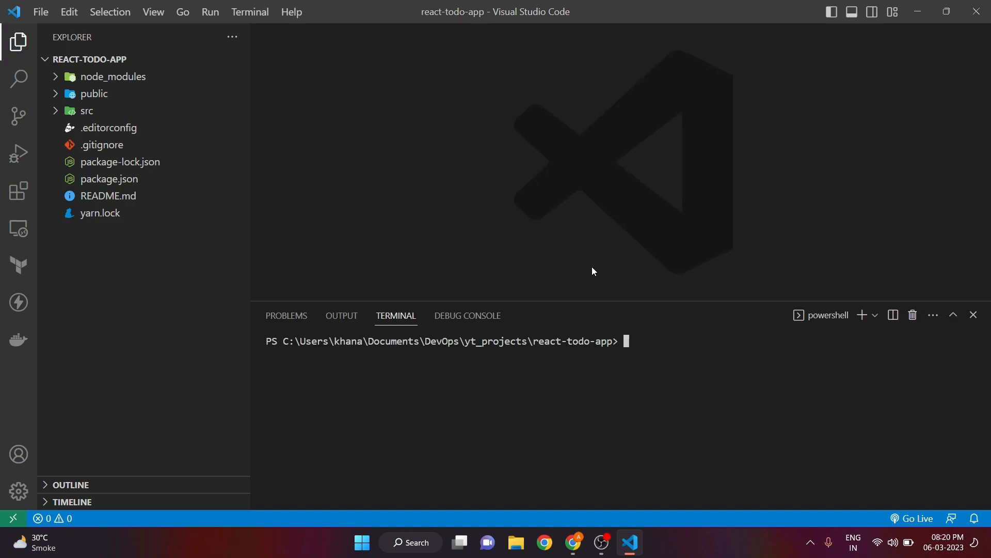
type("npm start")
key("Return")
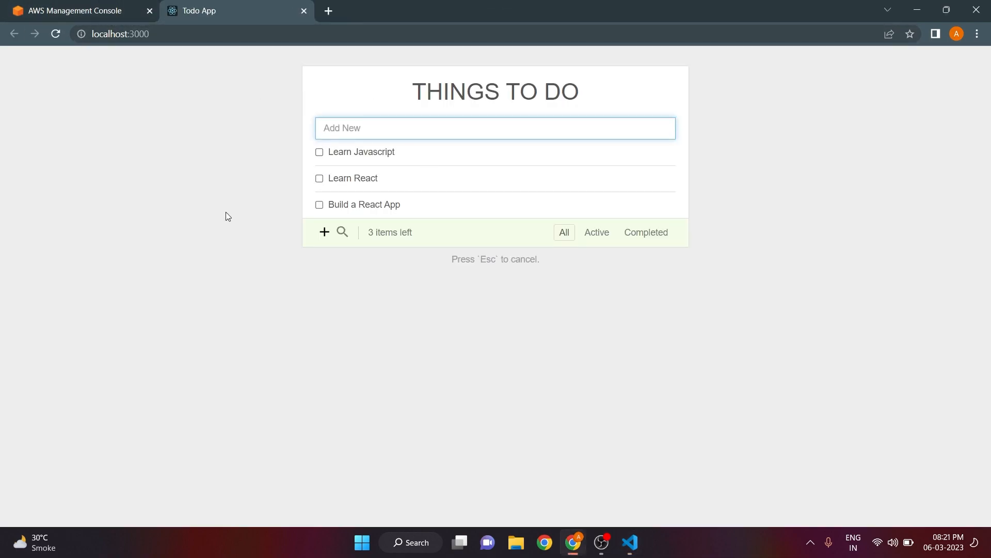
Test the app at localhost:3000 by adding a to-do item named Hello World
left_click(129, 32)
left_click_drag(171, 32, 115, 35)
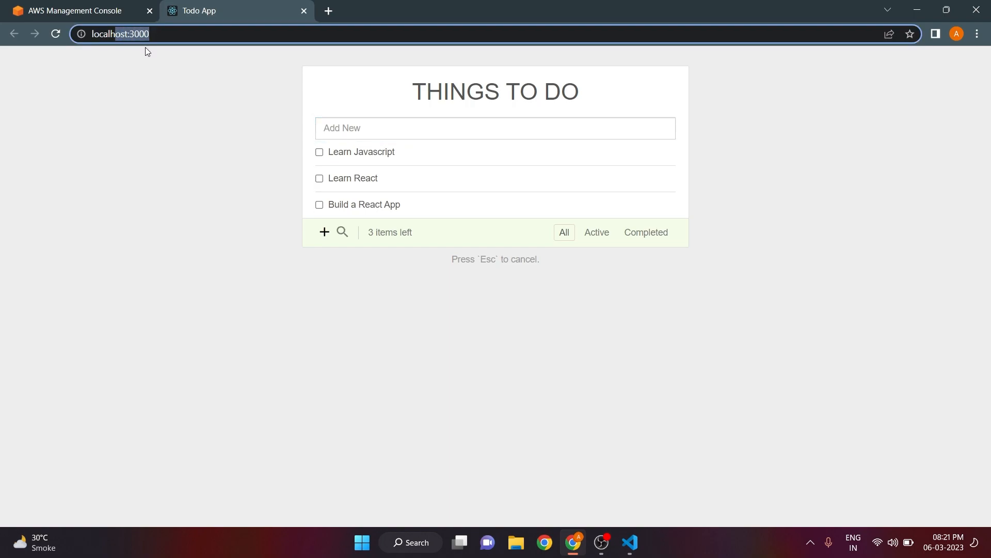
left_click(245, 92)
left_click(377, 122)
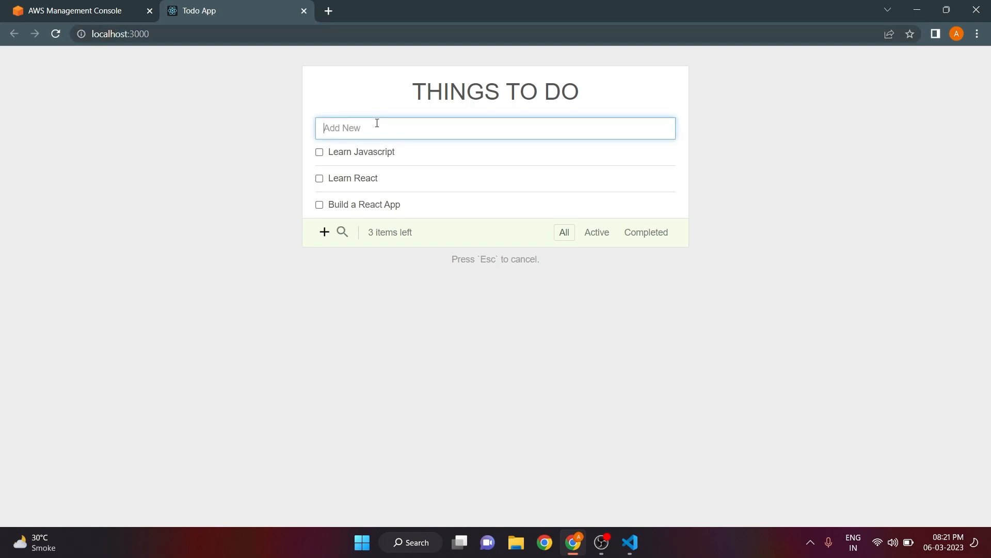
type("Hello World")
left_click(324, 232)
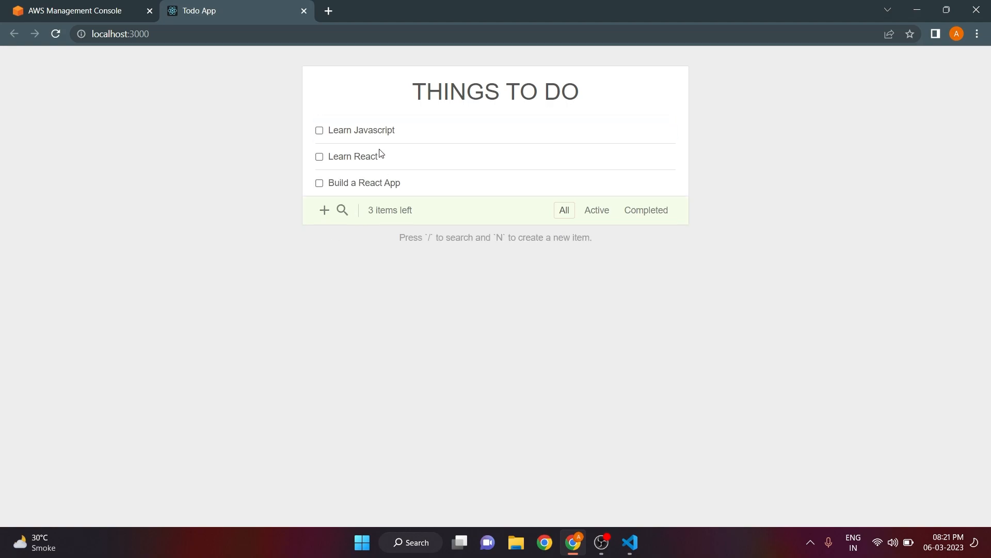
left_click(324, 212)
type("Hello World")
key("Return")
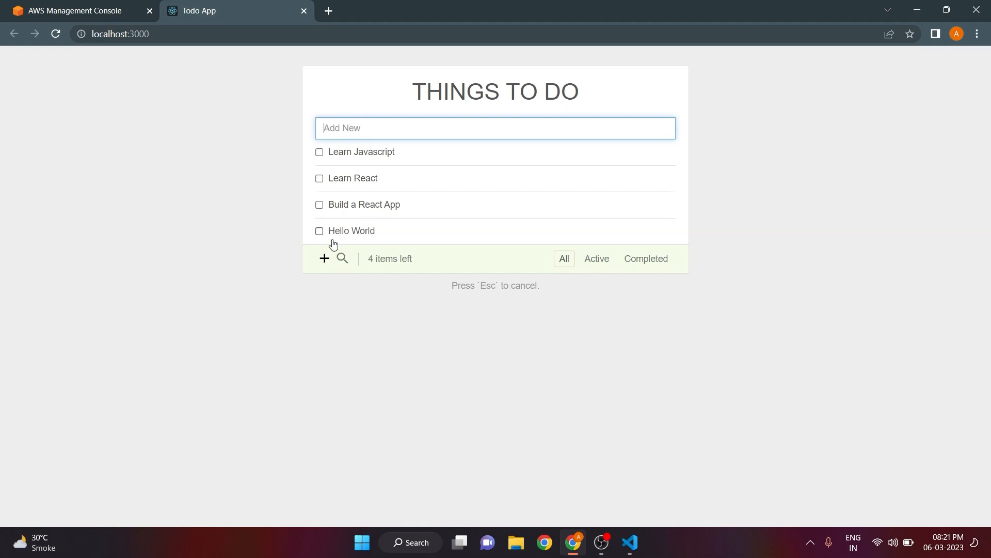
Mark all four to-do items as completed and reload the page to reset the list
left_click(320, 153)
left_click(320, 178)
left_click(320, 205)
left_click(320, 231)
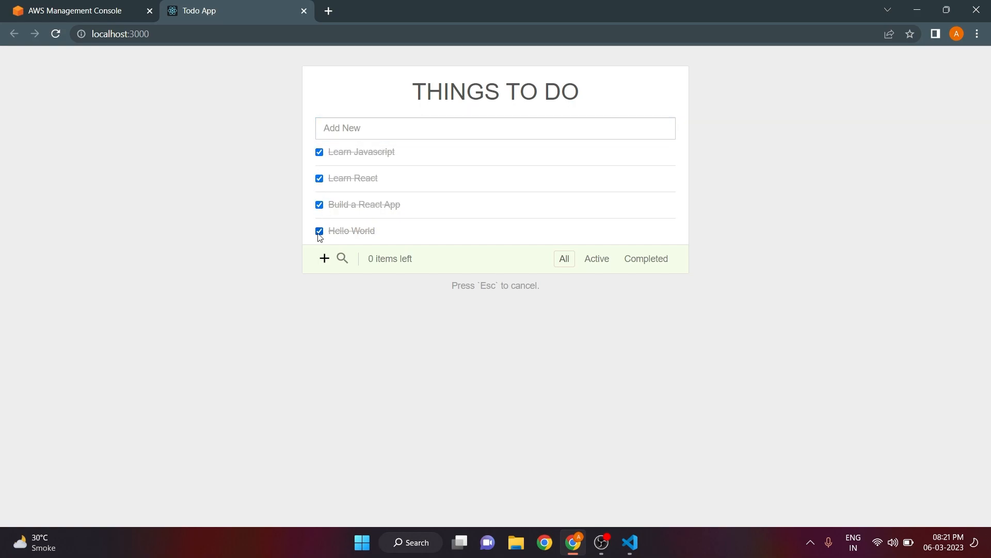
left_click(56, 33)
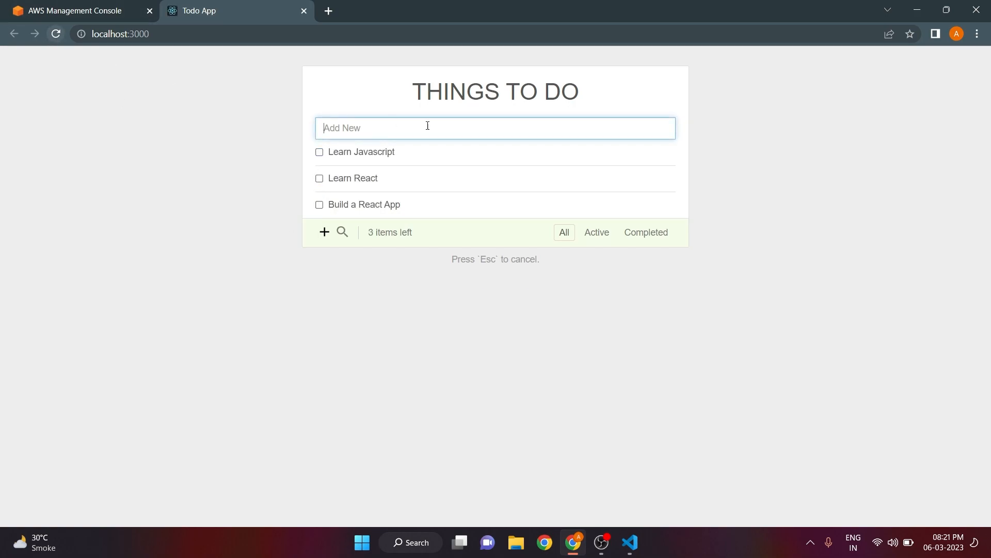
Switch back to Visual Studio Code and stop the running development server, confirming the batch job's termination
left_click(907, 17)
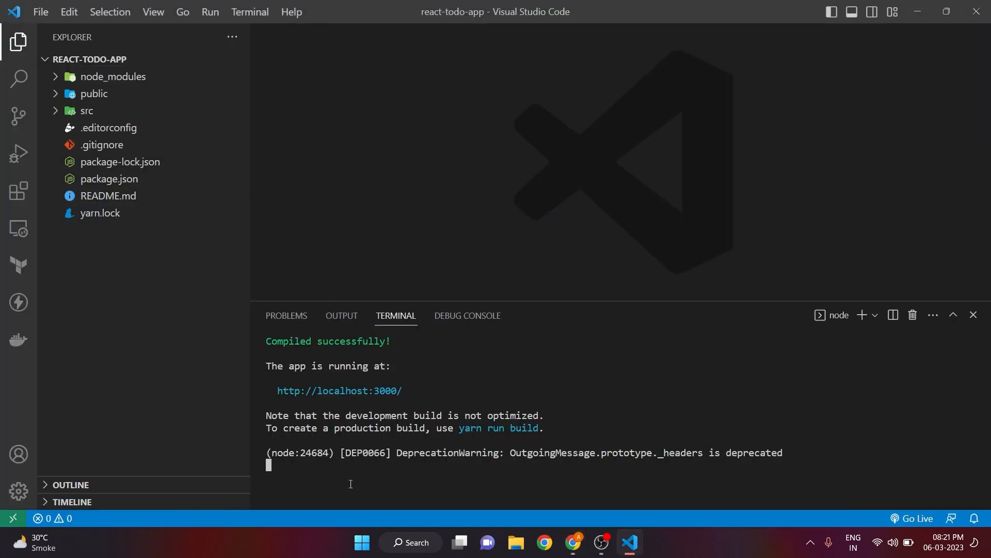
key("ctrl+c")
type("y")
key("Return")
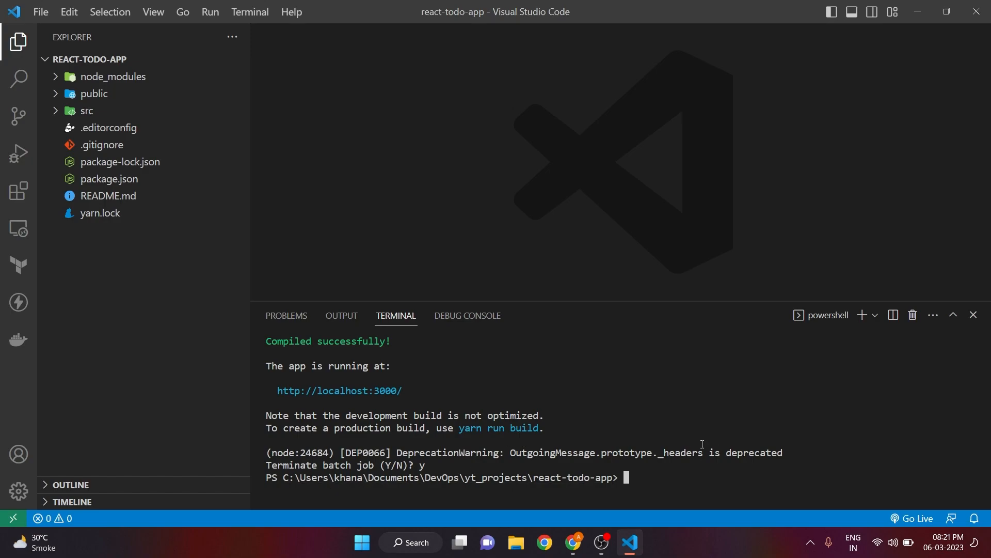
left_click_drag(665, 475, 467, 379)
left_click(534, 382)
Switch to Chrome and open the GitHub website in a new tab
left_click(573, 543)
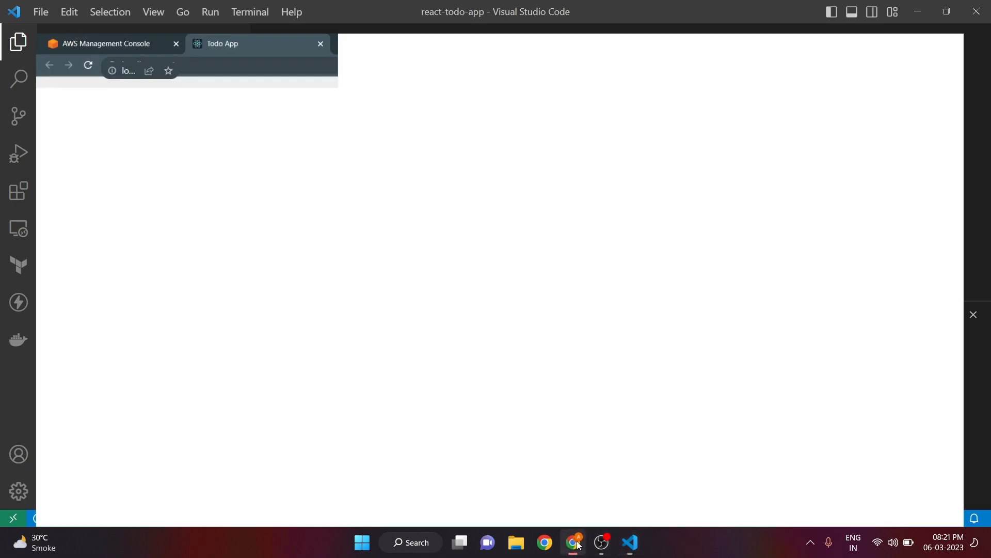
left_click(328, 11)
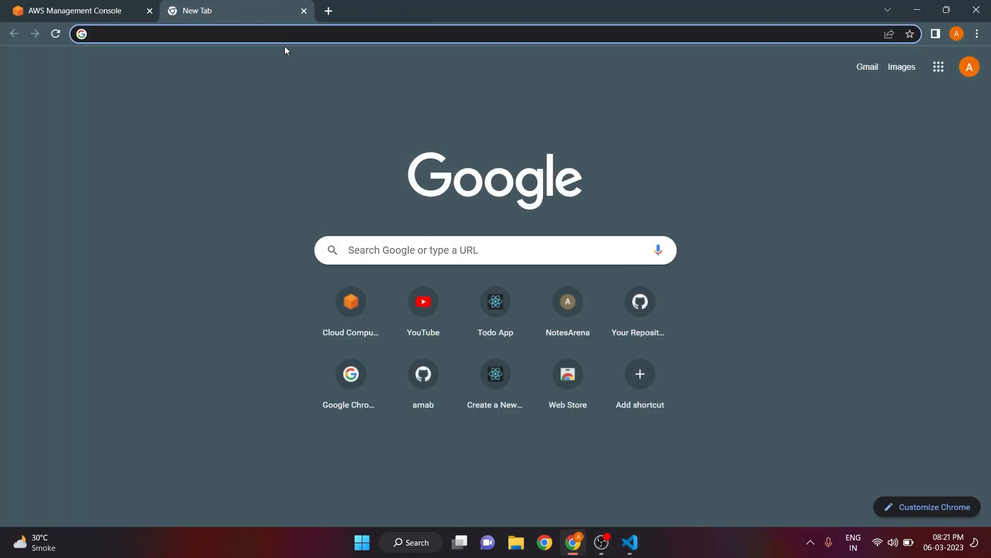
type("github")
key("Return")
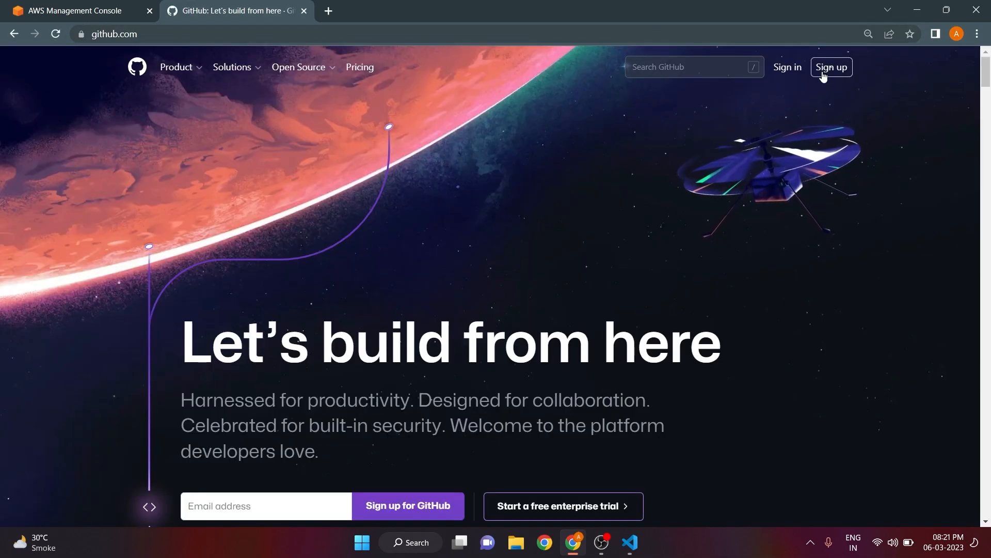
Sign in to GitHub with the saved account username and the account password
left_click(788, 68)
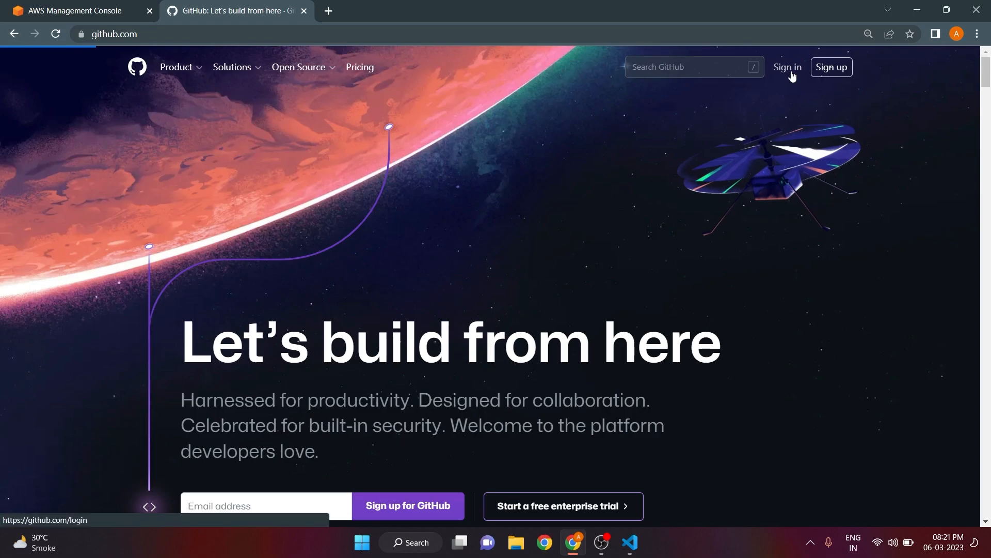
left_click(501, 184)
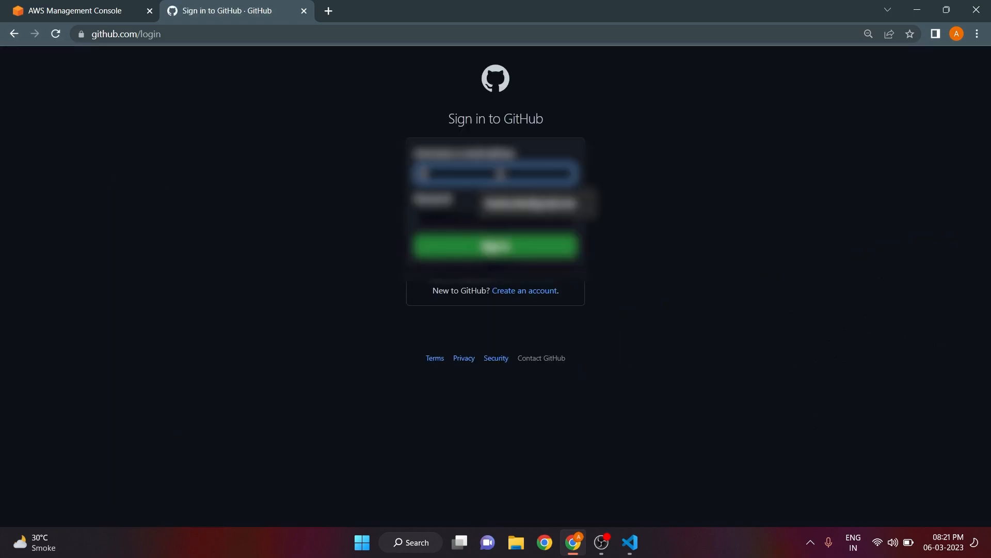
left_click(529, 192)
left_click(485, 213)
type("******")
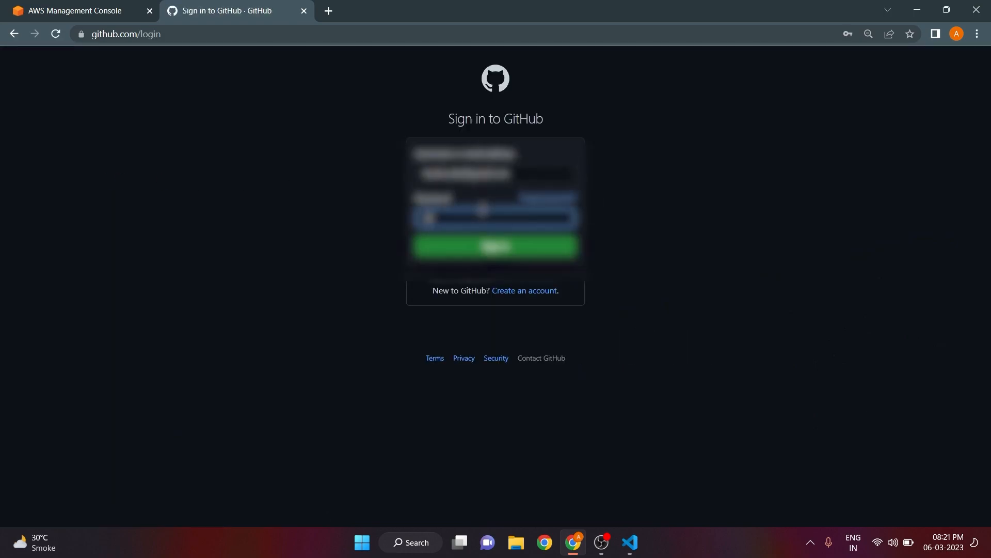
key("BackSpace")
key("BackSpace")
key("BackSpace")
key("BackSpace")
key("BackSpace")
key("BackSpace")
type("****")
key("Return")
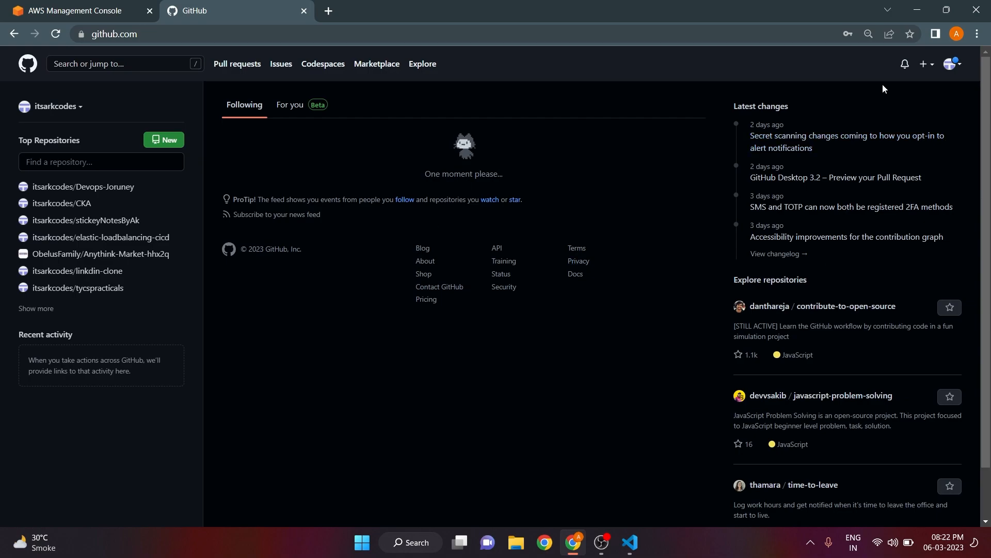
Create a new public GitHub repository named react_app_tutorial and review its command-line setup instructions
left_click(923, 64)
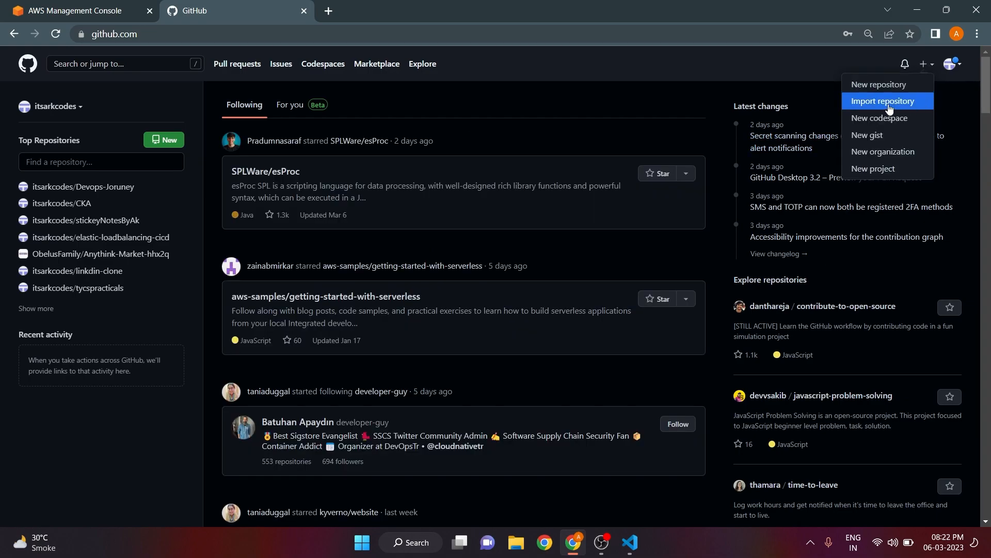
left_click(877, 84)
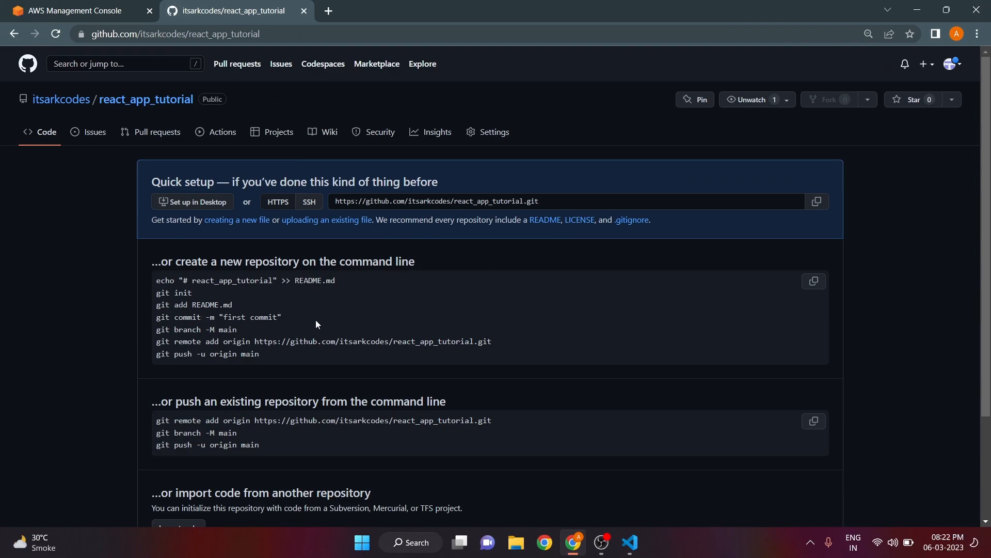
scroll(317, 323, "down", 3)
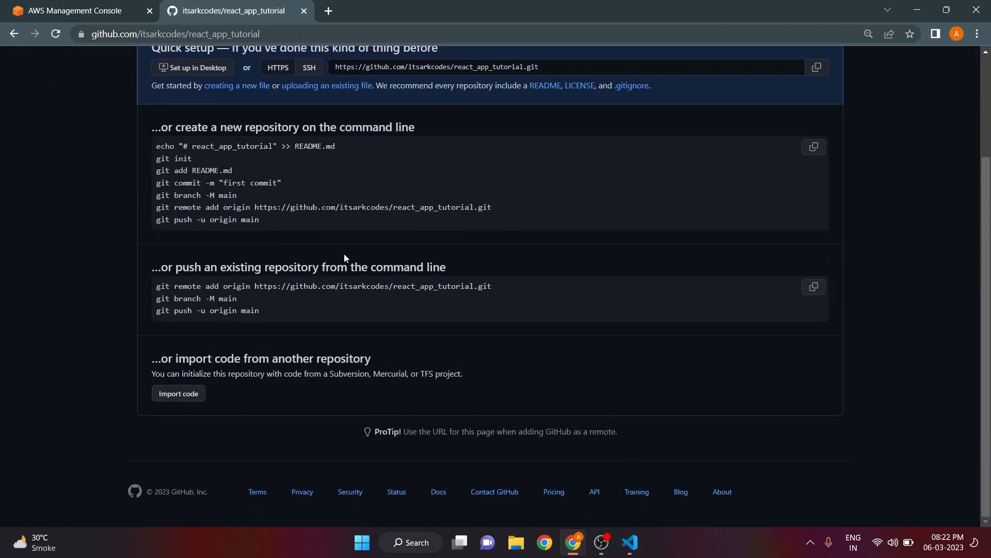
scroll(211, 124, "up", 3)
left_click_drag(346, 396, 91, 263)
left_click(543, 373)
Switch to Visual Studio Code and initialize a Git repository in the react-todo-app folder with git init
left_click(630, 542)
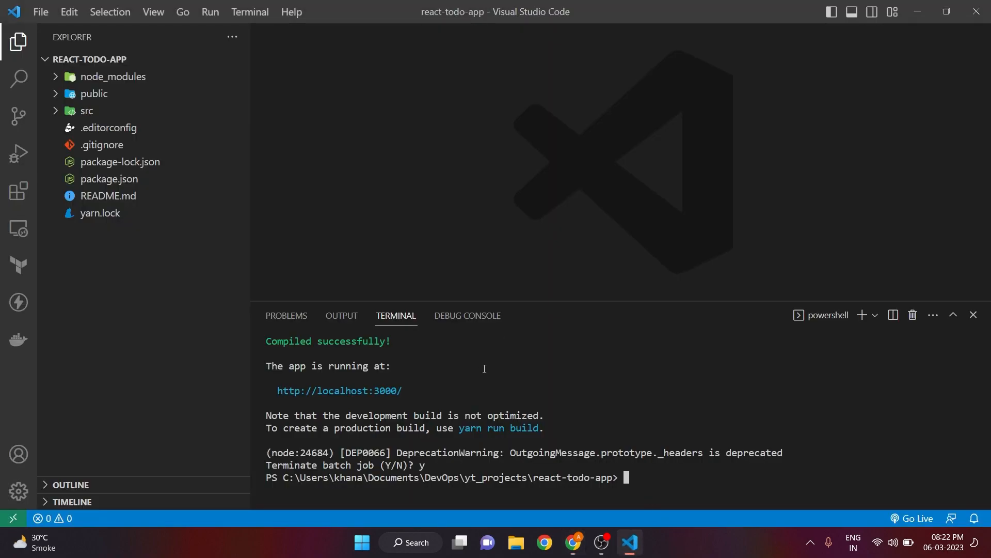
type("git init")
key("Return")
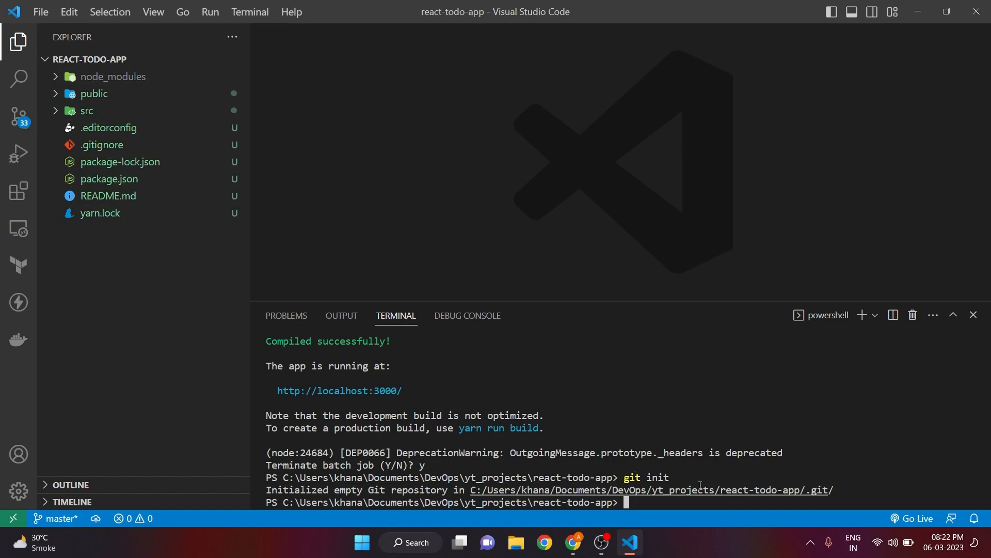
Stage all project files for commit with git add
type("git ad")
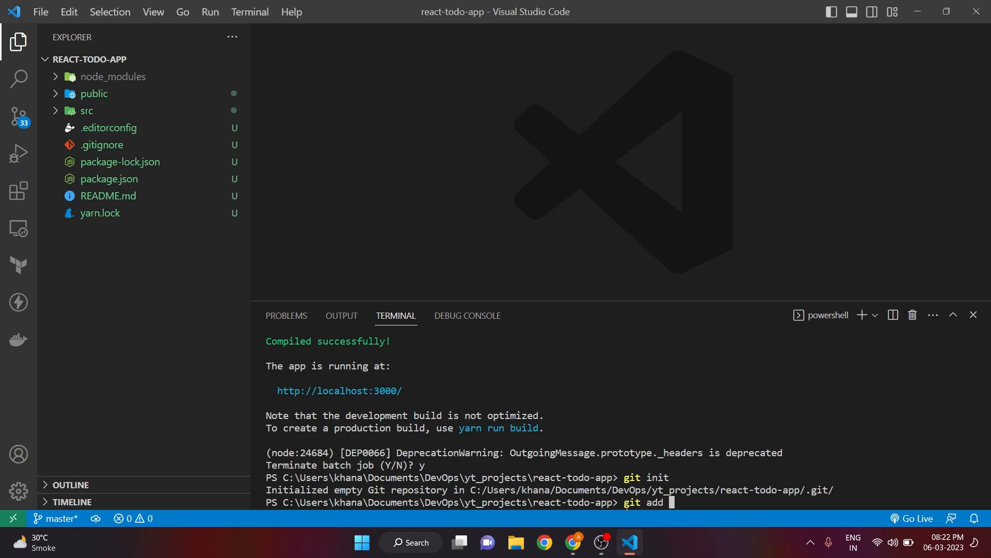
key("Return")
key("Up")
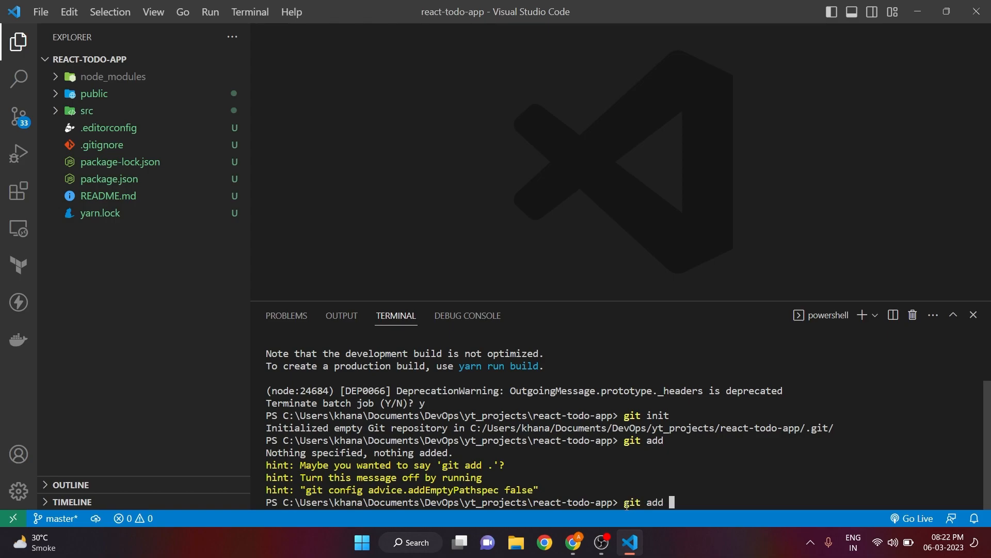
type(".")
key("Return")
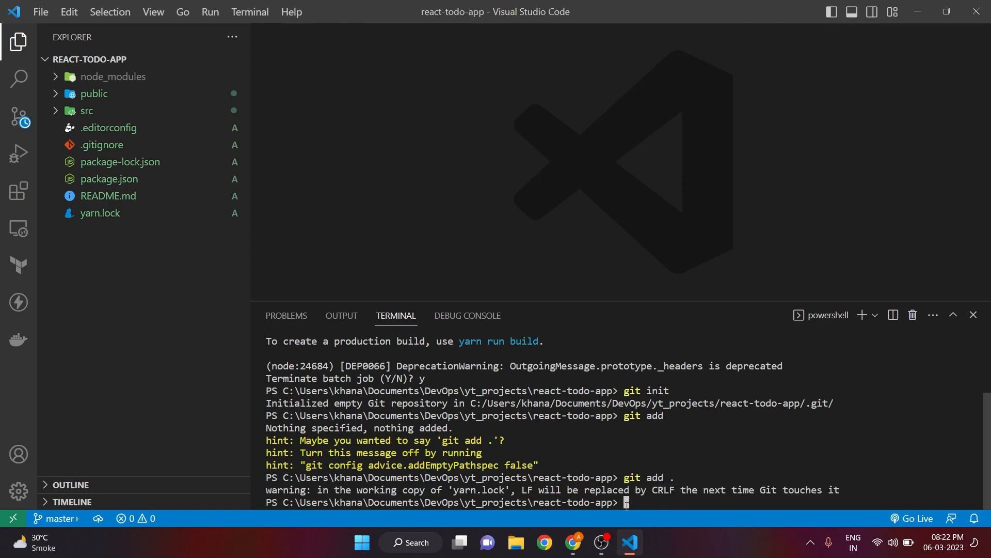
Commit the staged files with the message "First Commit"
type("git commit -")
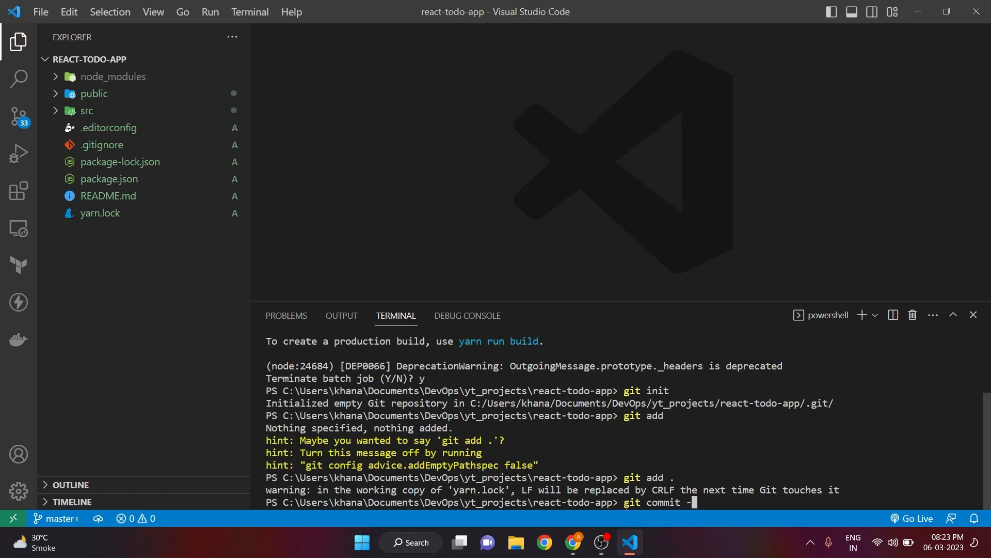
type("m \"First Commit\"")
key("Return")
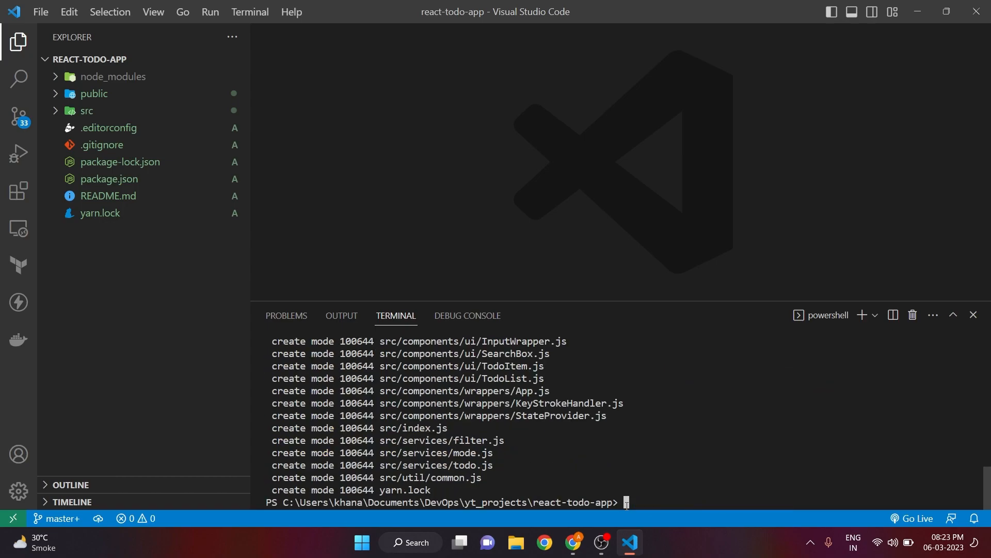
Run git status to check the current branch and the state of the working tree
type("git stt")
type("tus")
key("Return")
left_click_drag(313, 489, 532, 491)
left_click(658, 491)
left_click_drag(270, 492, 352, 491)
left_click(408, 479)
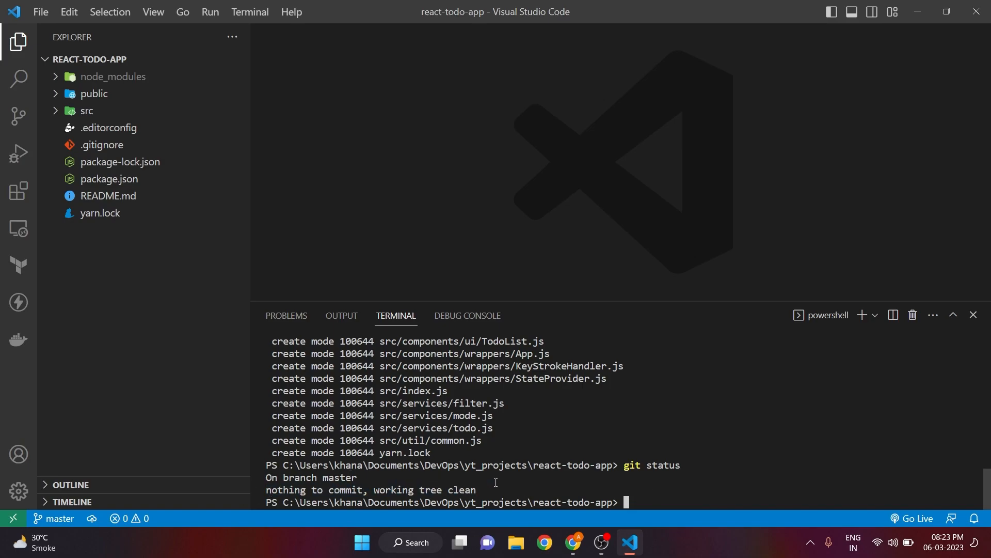
Copy the git remote add origin command from the react_app_tutorial page in Chrome and run it in the Visual Studio Code terminal
key("alt+Tab")
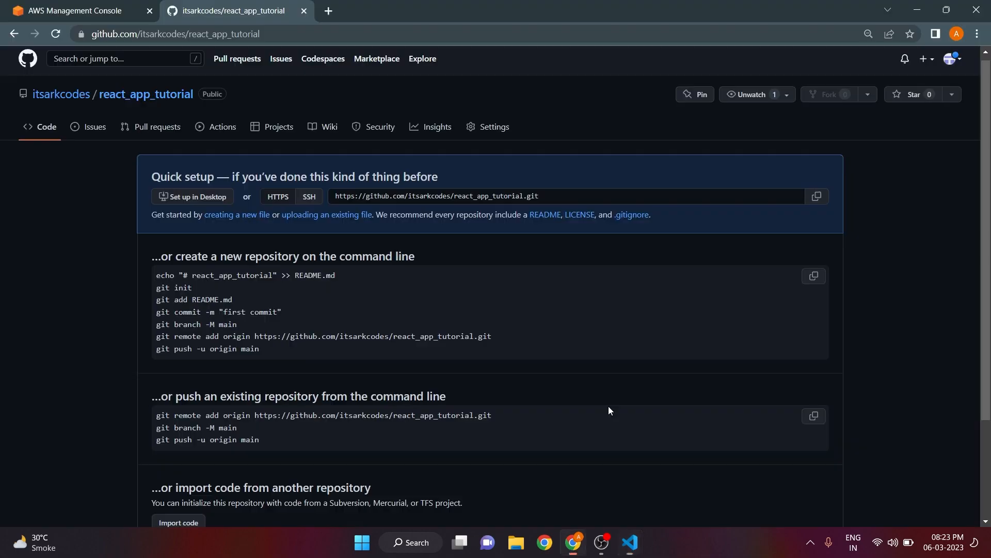
left_click_drag(156, 336, 525, 335)
key("ctrl+c")
key("alt+Tab")
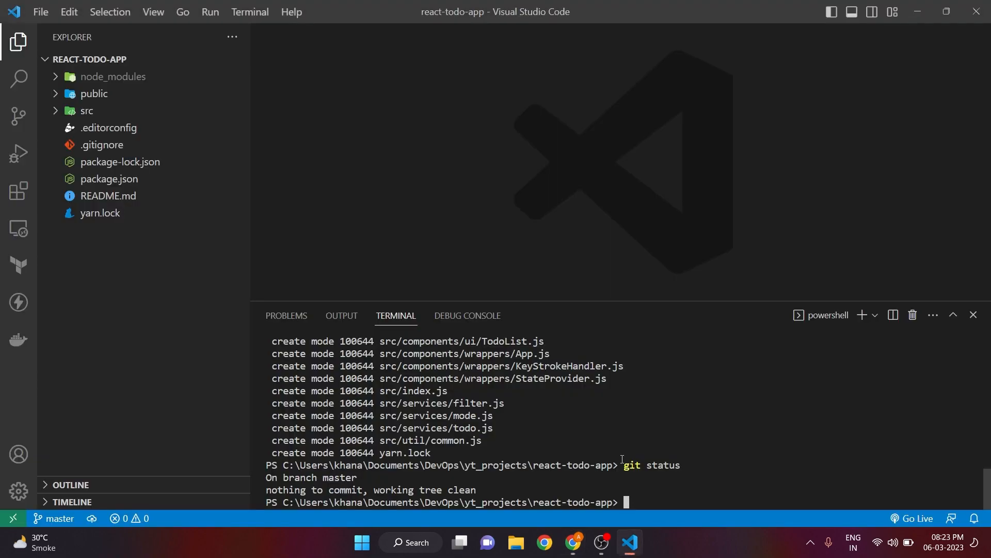
key("ctrl+v")
key("Return")
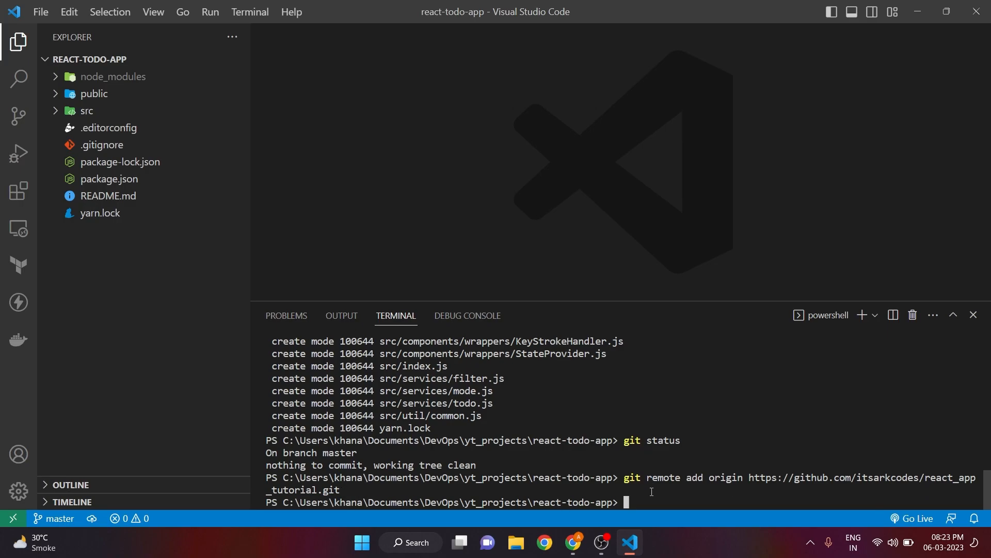
Push the project with git push -u origin master and return to the GitHub repository page in Chrome
key("alt+Tab")
key("alt+Tab")
type("git push -u origin master")
key("Return")
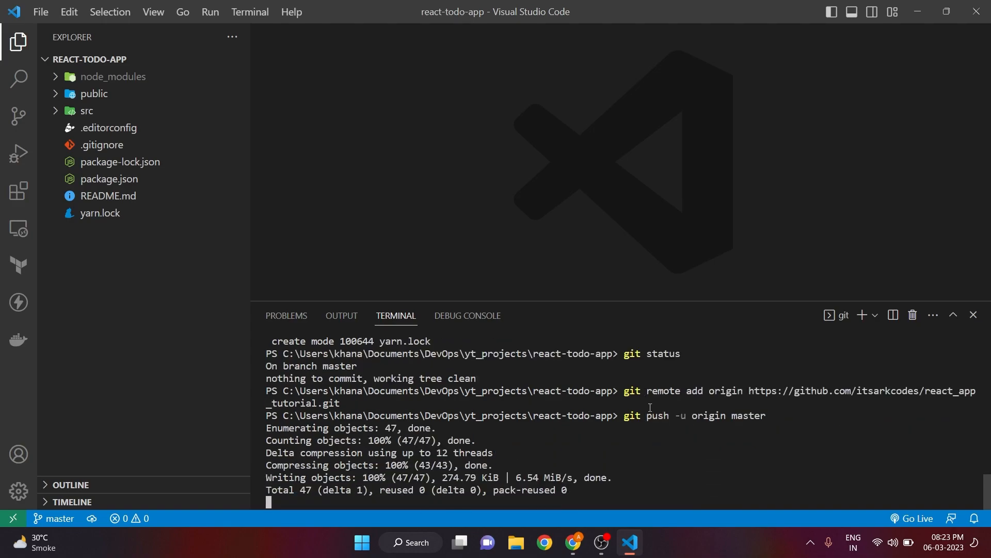
key("alt+Tab")
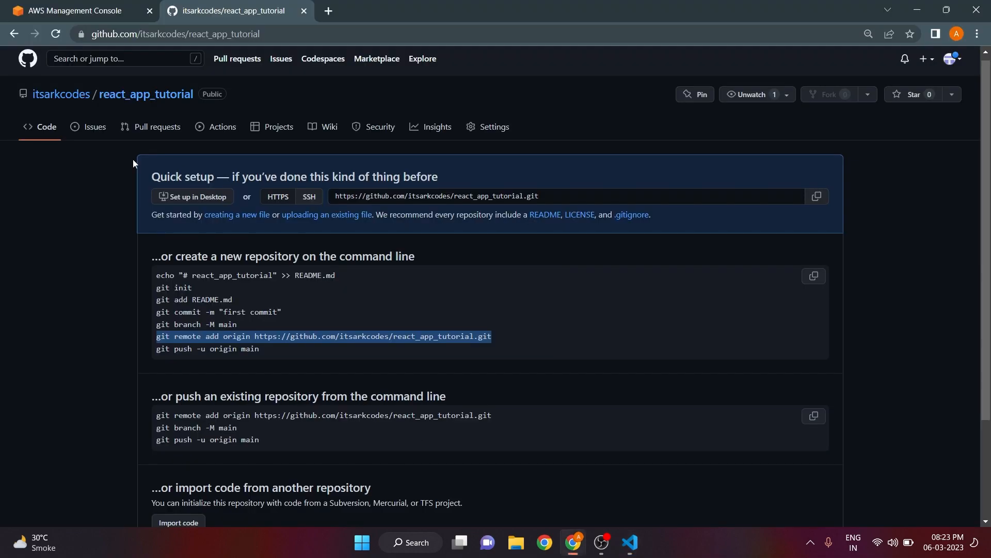
Refresh the react_app_tutorial repository page and review the pushed files and README
left_click(56, 34)
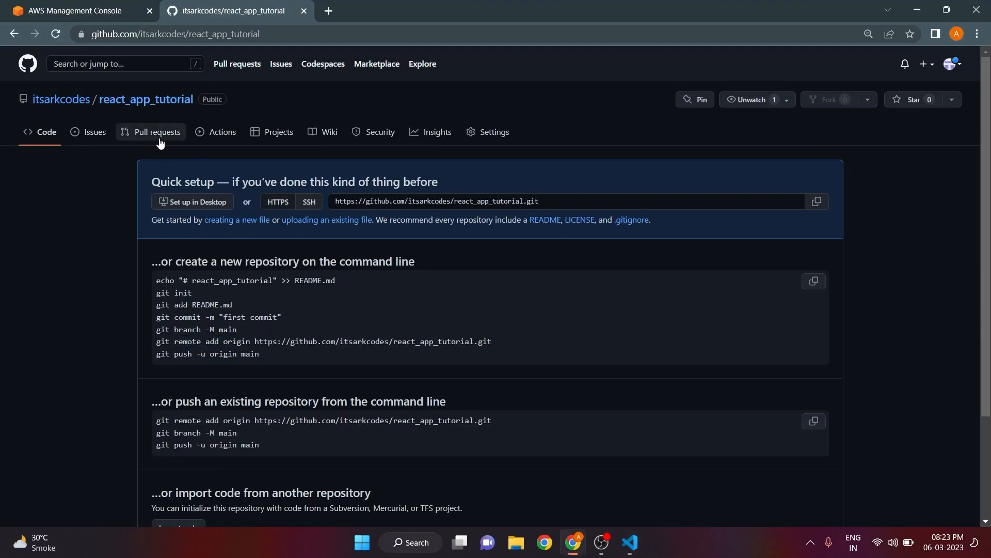
left_click(49, 34)
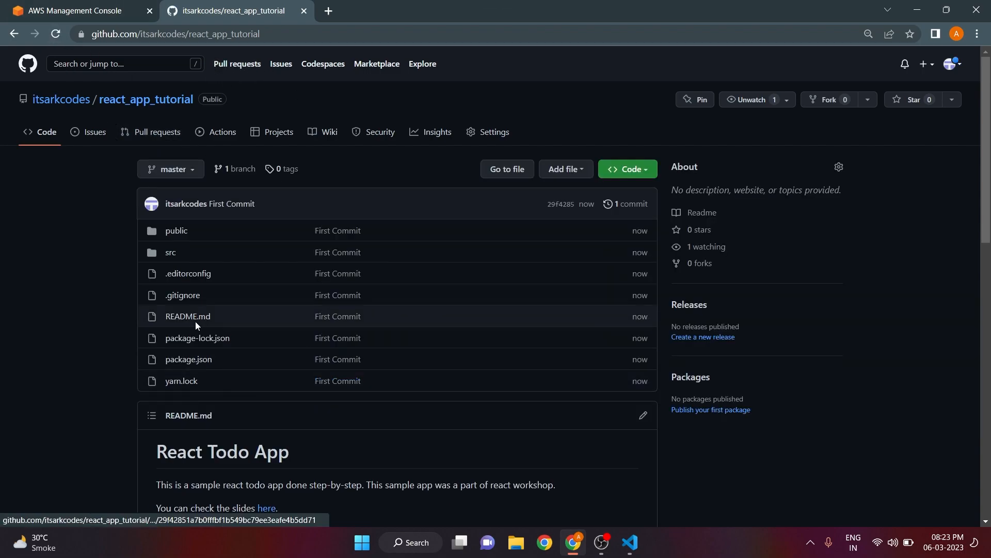
scroll(188, 245, "down", 6)
scroll(301, 292, "up", 6)
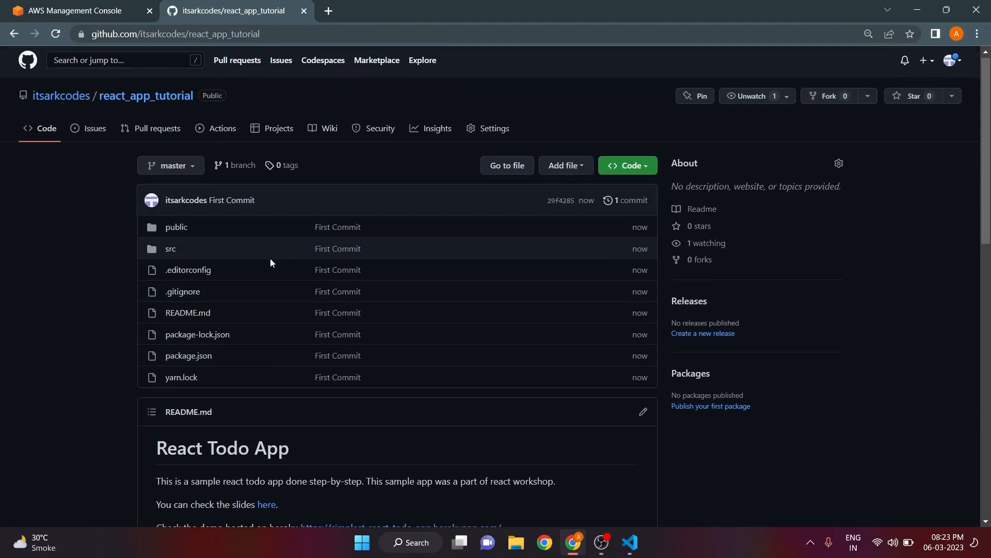
scroll(272, 259, "down", 12)
scroll(290, 289, "up", 6)
scroll(310, 325, "up", 7)
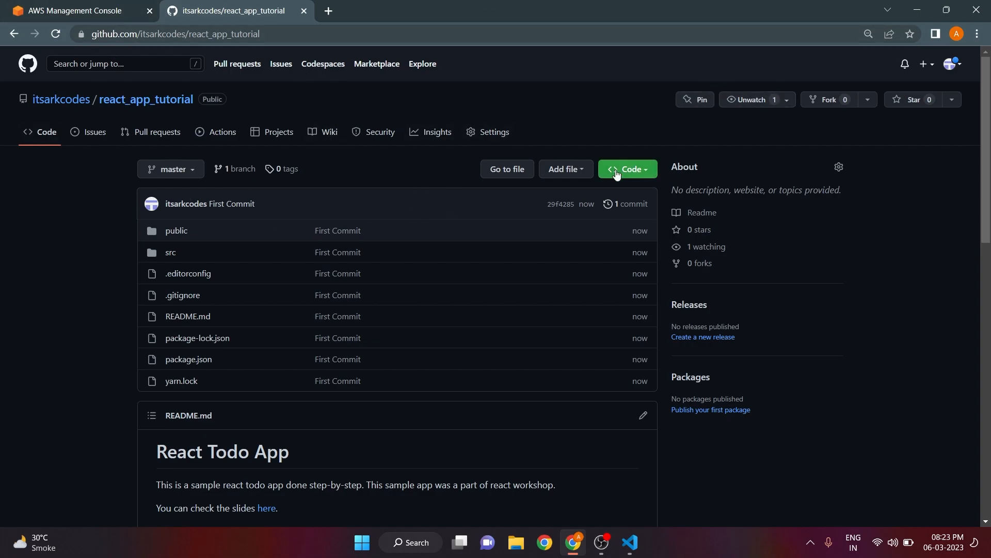
Switch to the AWS Management Console, search for Amplify and open the AWS Amplify service
left_click(73, 10)
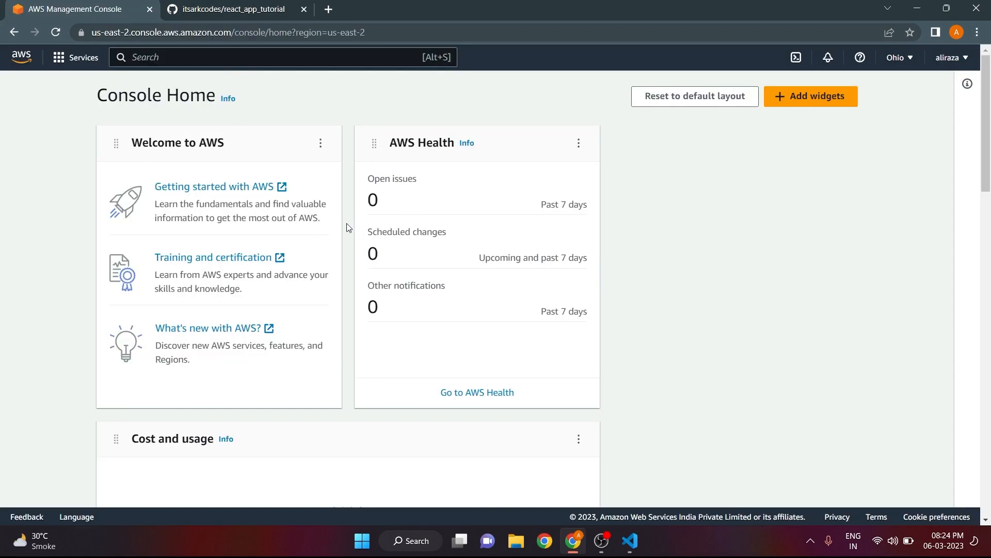
type("Amplify")
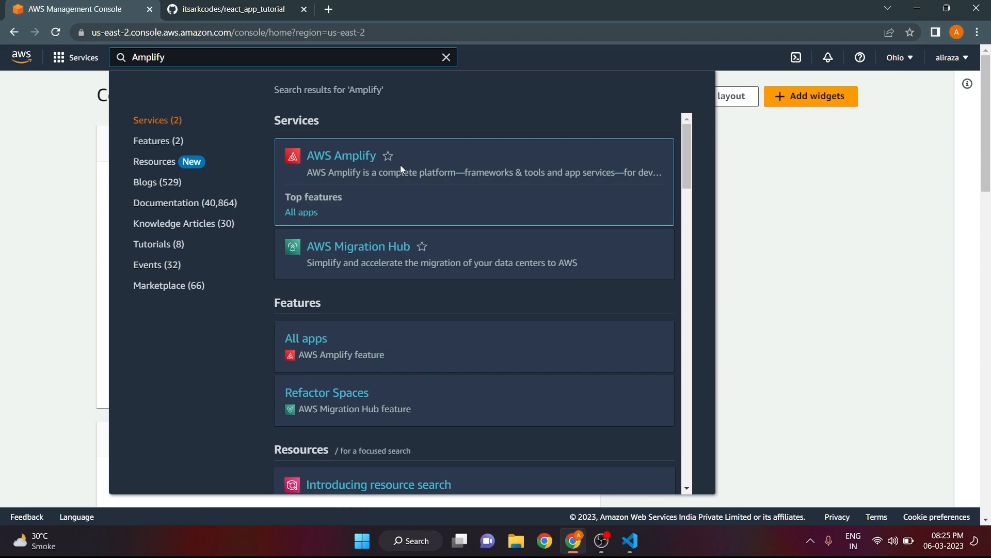
left_click(335, 155)
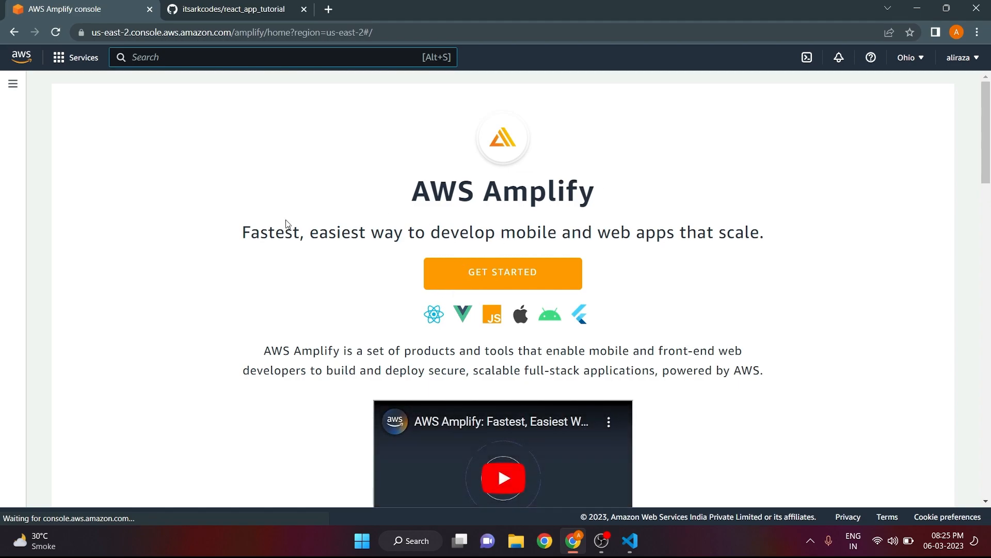
Read through the AWS Amplify landing page, from the introduction and the Build and Ship overviews to the Get started section
left_click_drag(260, 232, 293, 233)
left_click_drag(333, 187, 793, 198)
scroll(179, 210, "down", 2)
left_click(275, 239)
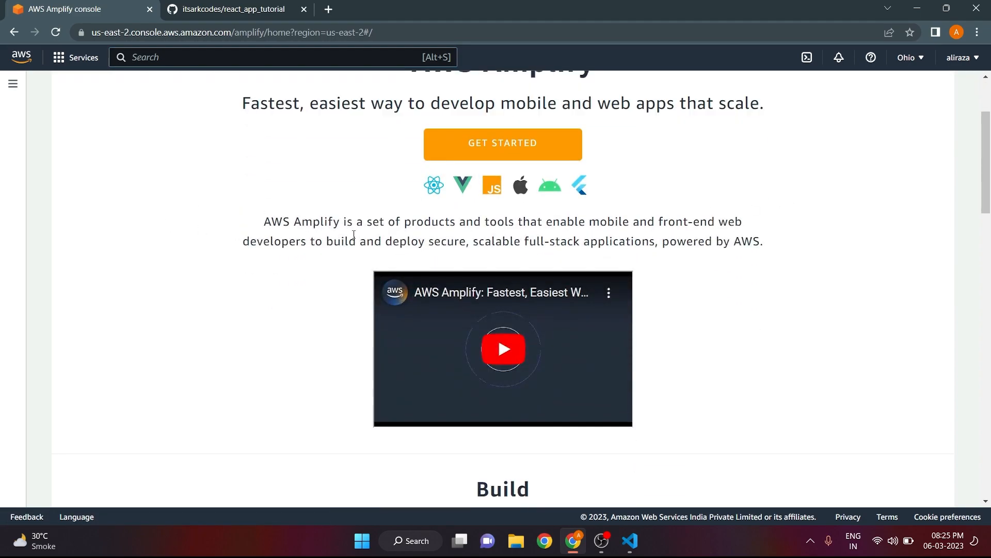
scroll(699, 221, "down", 4)
scroll(723, 225, "down", 8)
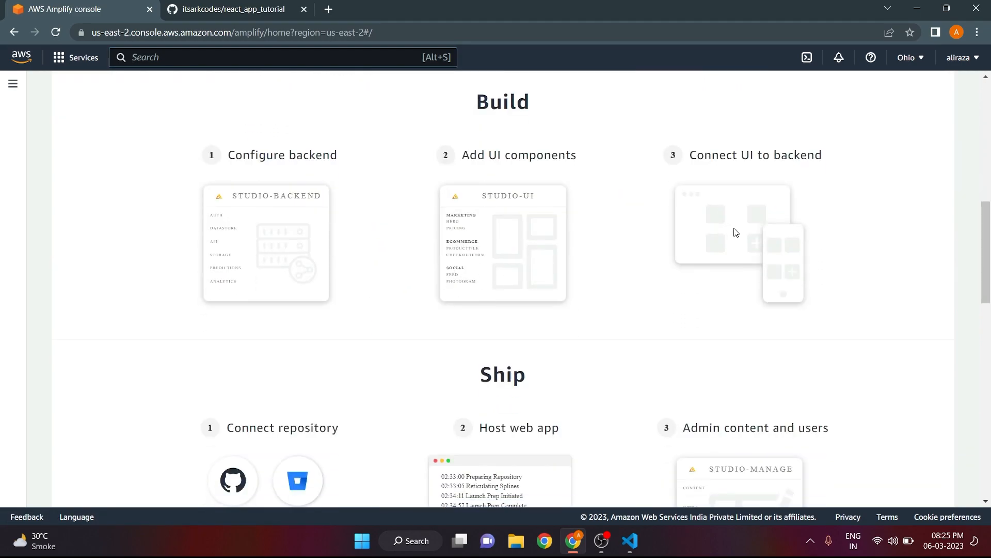
scroll(757, 234, "up", 12)
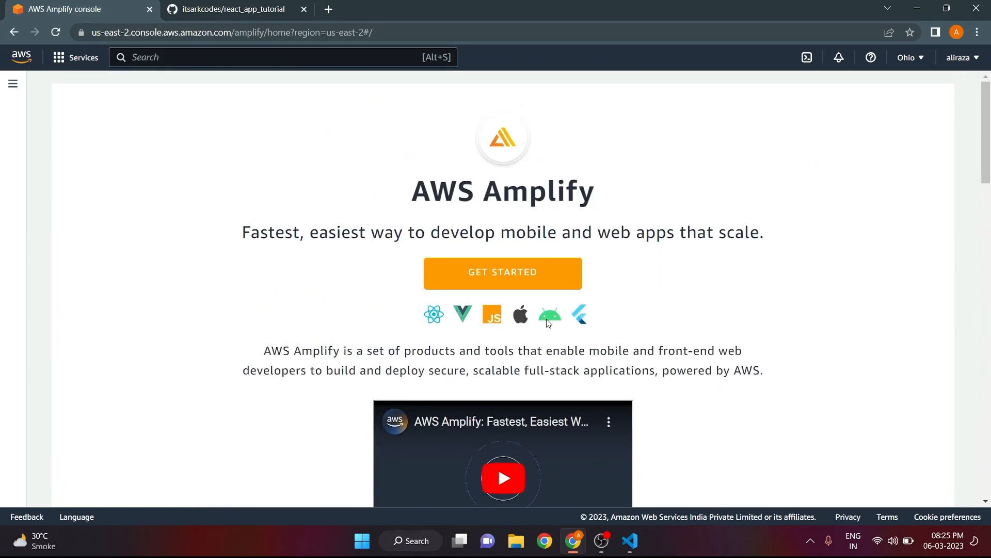
scroll(587, 312, "down", 7)
scroll(587, 312, "up", 7)
scroll(504, 253, "down", 18)
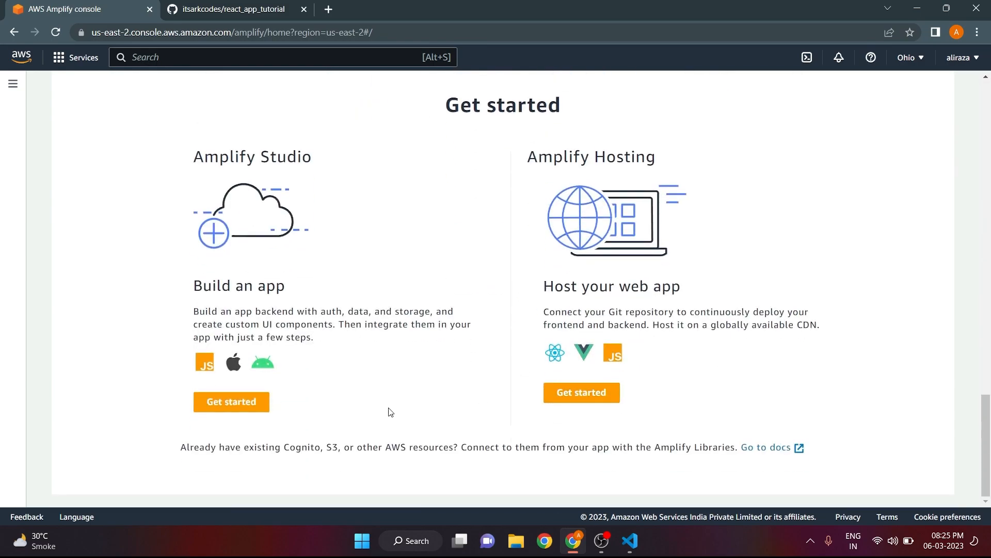
Open the Amplify documentation from the Get started section and look over its home page
left_click(801, 447)
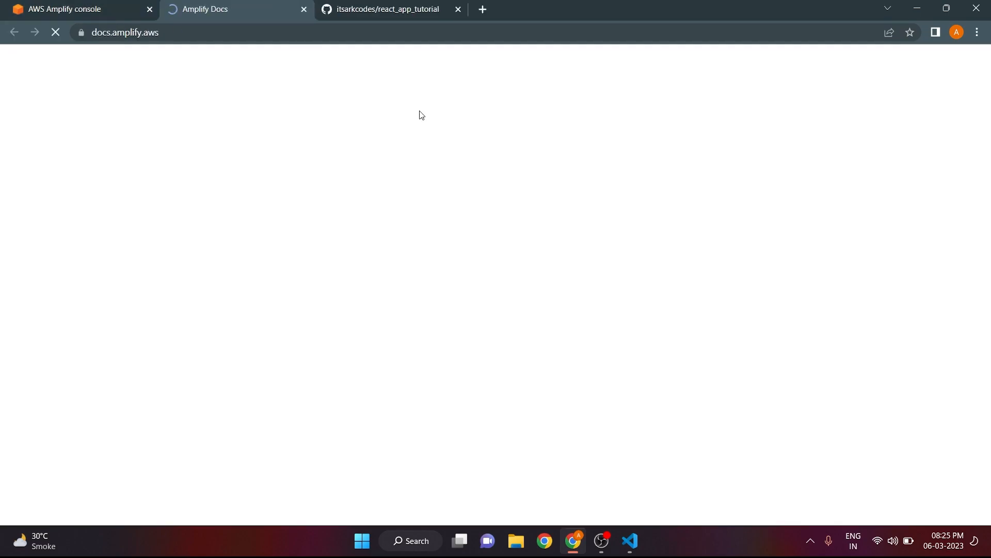
scroll(289, 279, "down", 2)
scroll(405, 215, "down", 6)
scroll(297, 235, "up", 1)
scroll(297, 235, "up", 8)
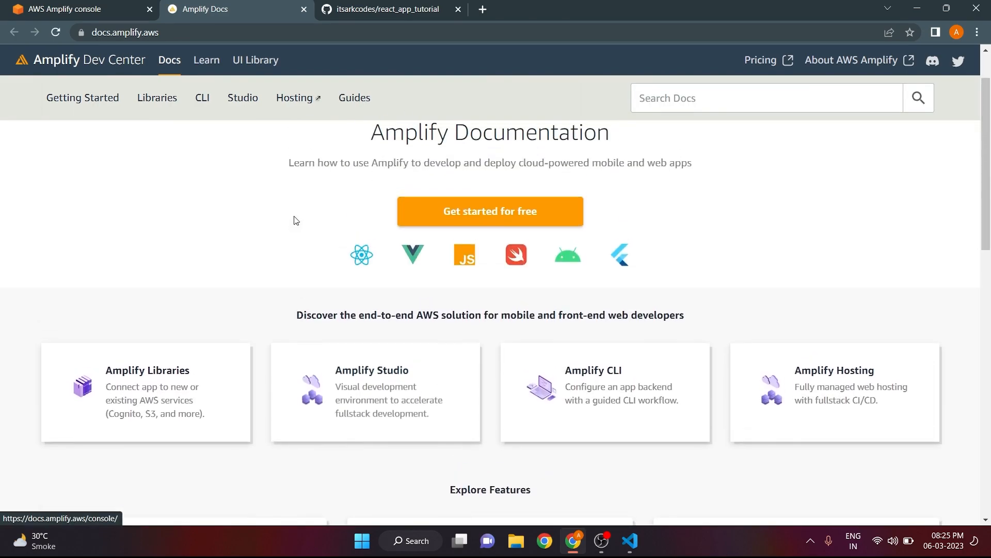
Open the Amplify Hosting documentation and read the Getting started with existing code walkthrough as far as connecting a repository
left_click(307, 100)
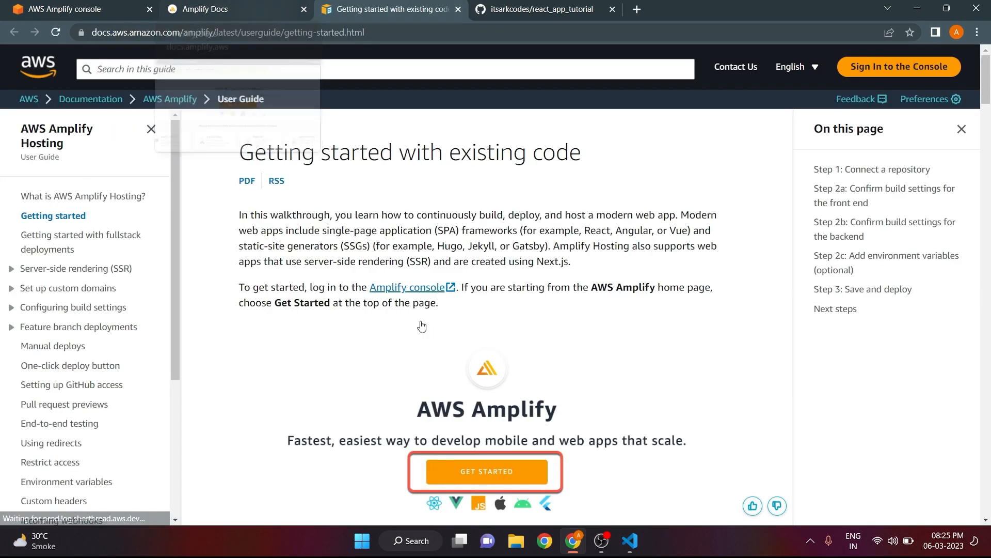
scroll(464, 354, "down", 9)
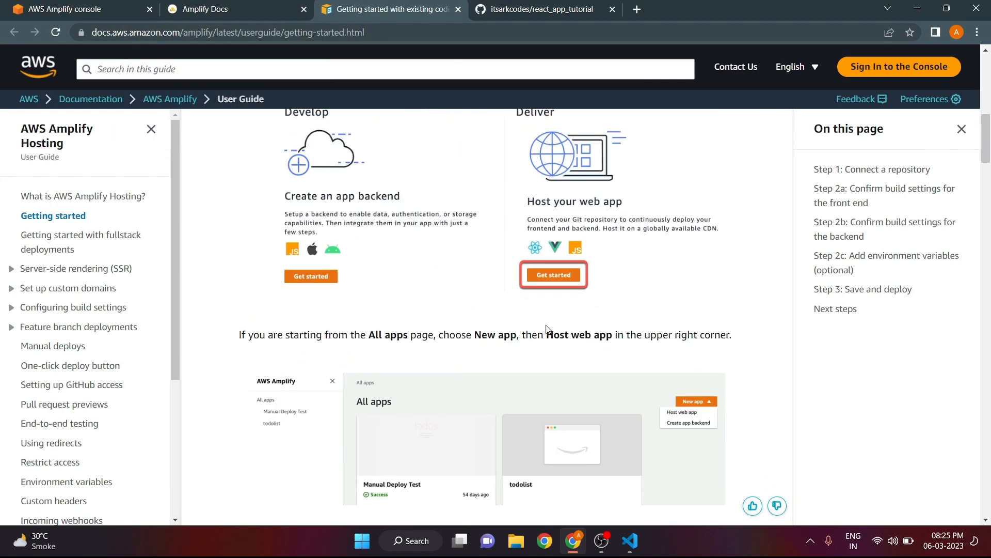
scroll(548, 329, "up", 5)
scroll(547, 329, "up", 6)
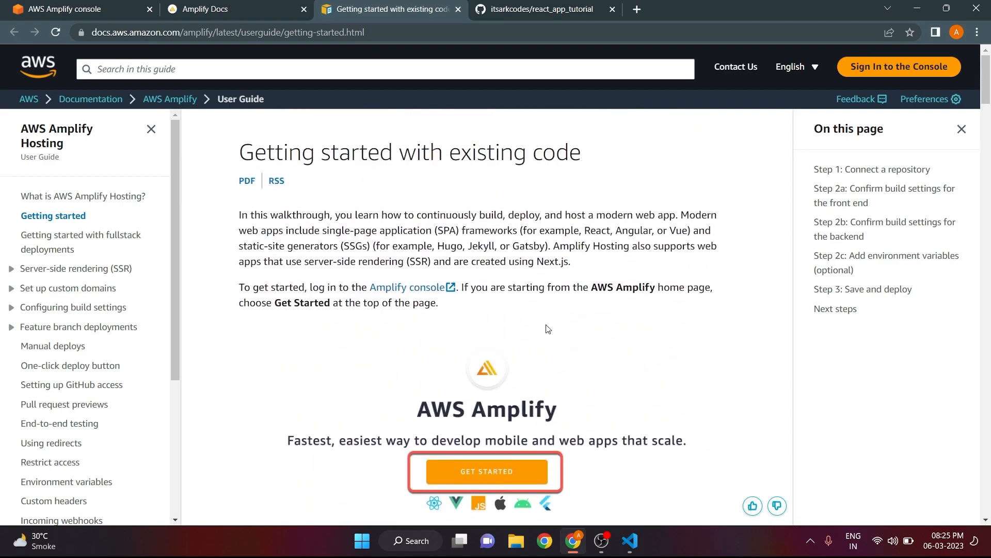
scroll(548, 329, "down", 20)
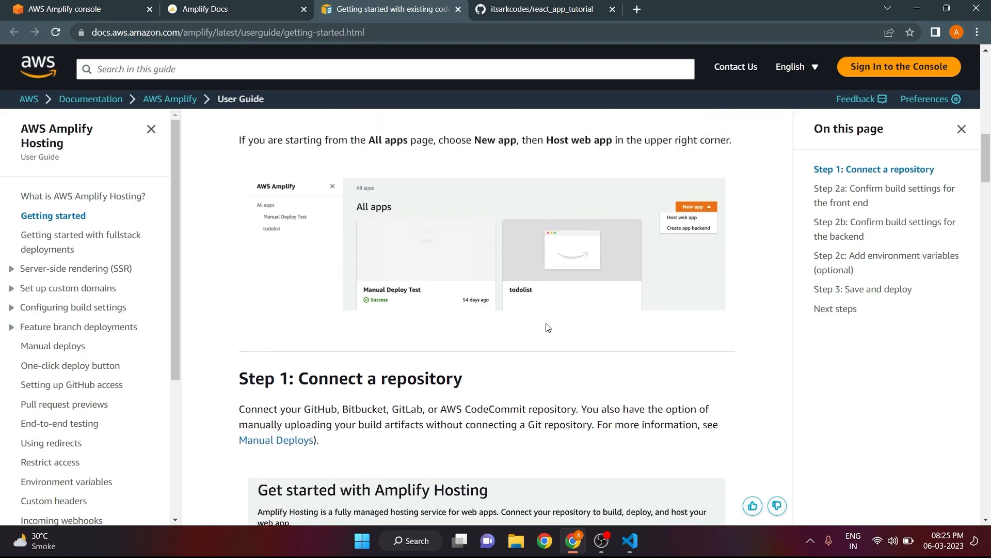
scroll(547, 329, "up", 1)
Return to the Amplify console, start Amplify Hosting with GitHub as the source of the existing code and continue
key("ctrl+1")
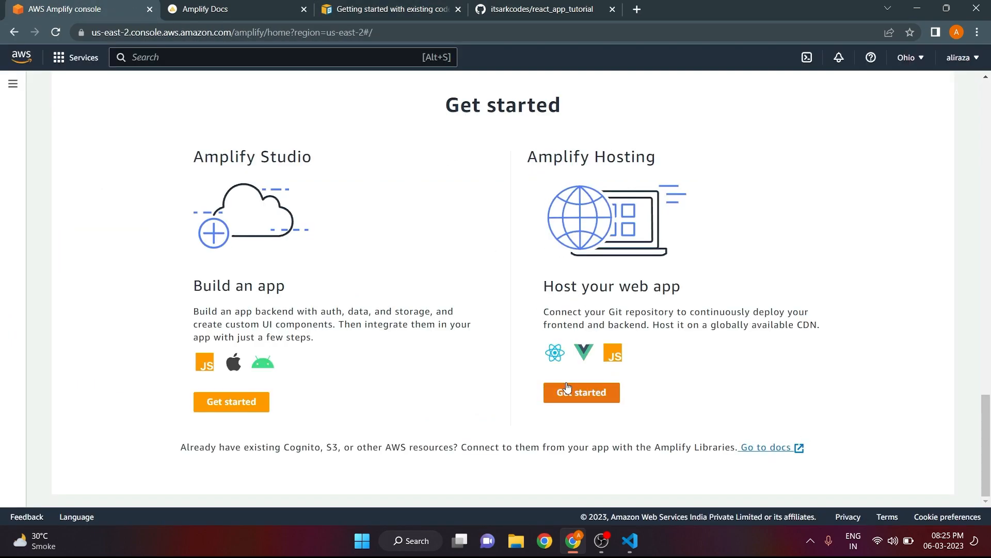
left_click(589, 395)
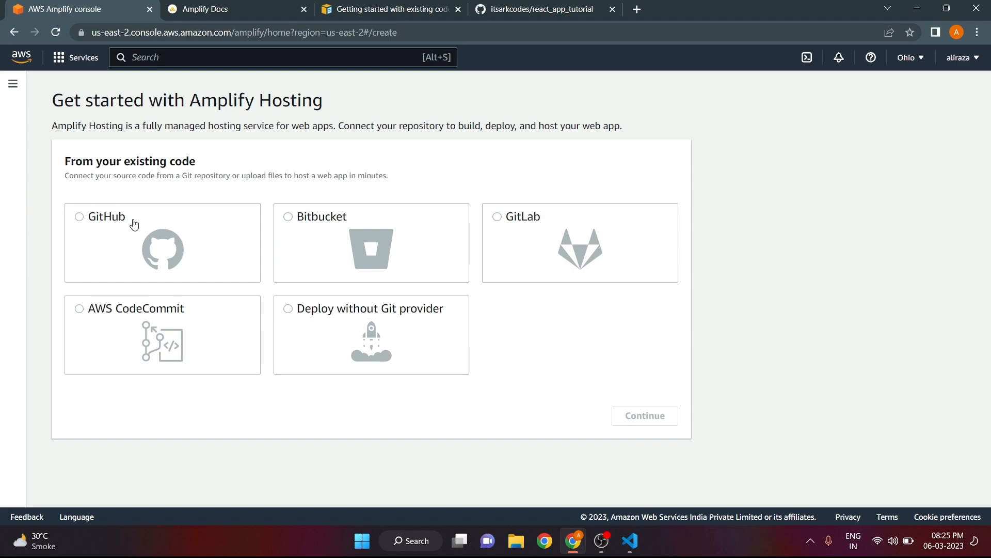
left_click(105, 222)
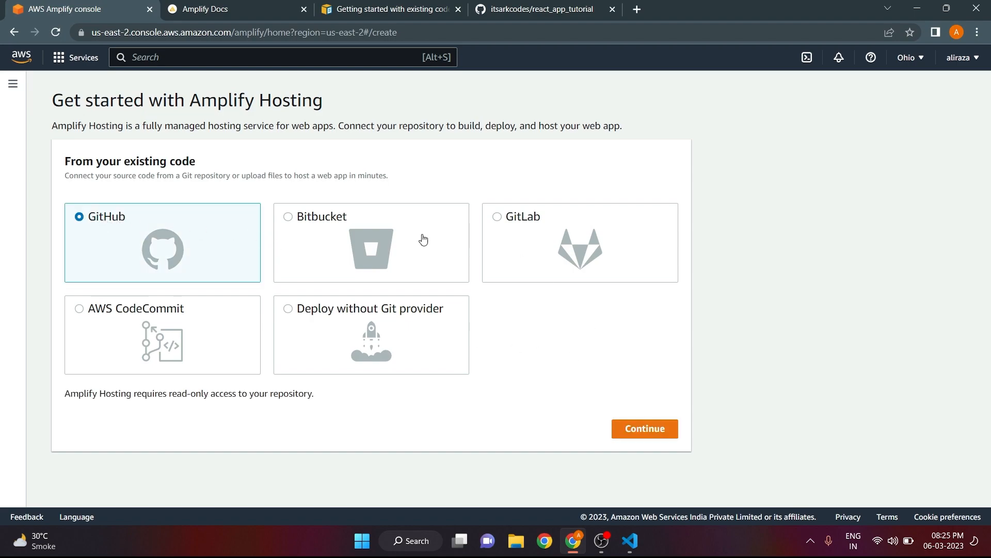
left_click(648, 429)
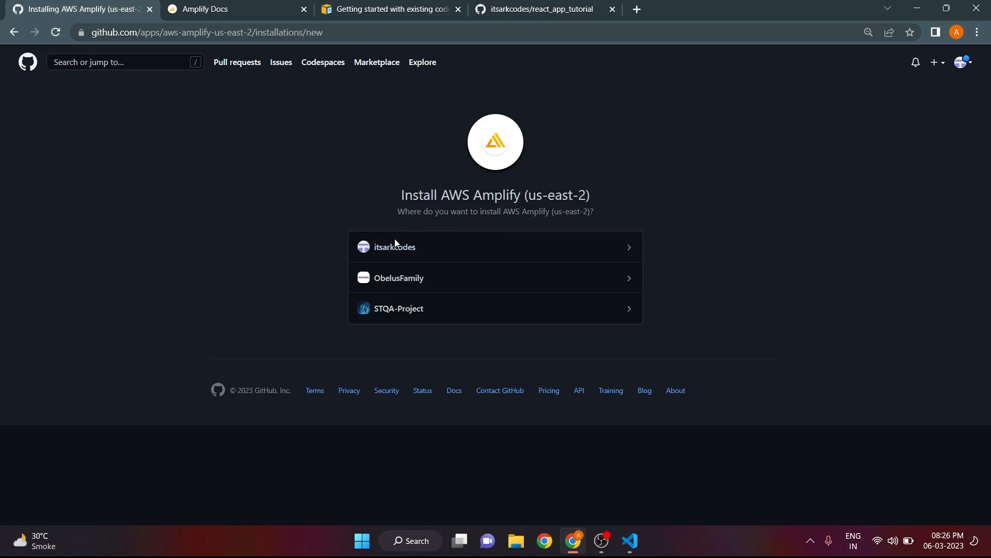
Choose the personal GitHub account as the place to install AWS Amplify (us-east-2)
left_click_drag(407, 191, 658, 201)
left_click(658, 201)
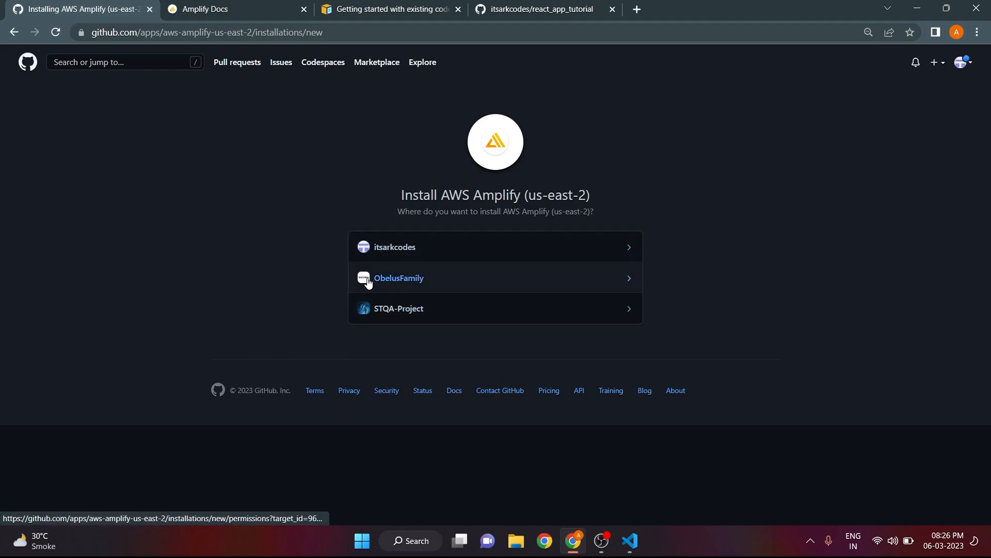
left_click(394, 248)
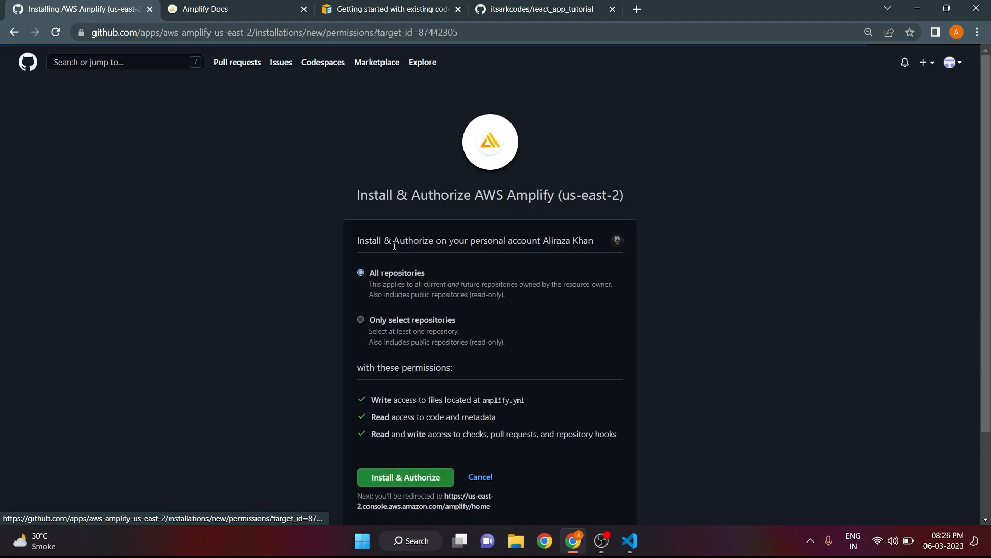
left_click_drag(353, 199, 640, 187)
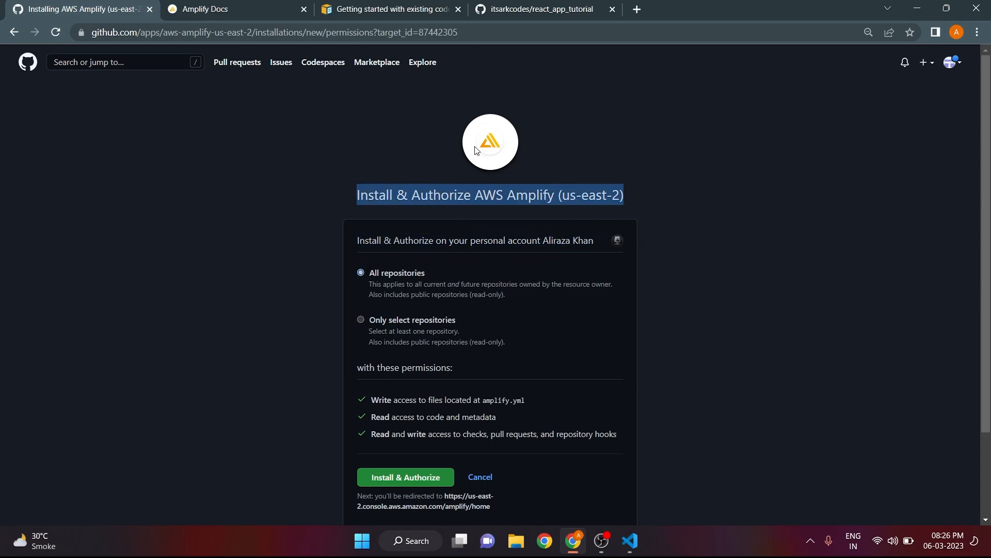
left_click(538, 198)
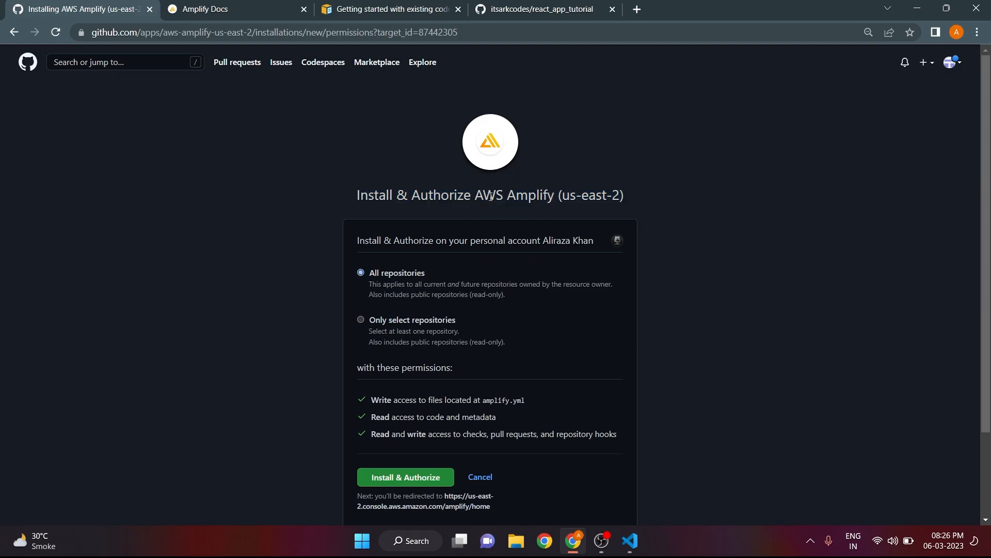
scroll(487, 201, "down", 1)
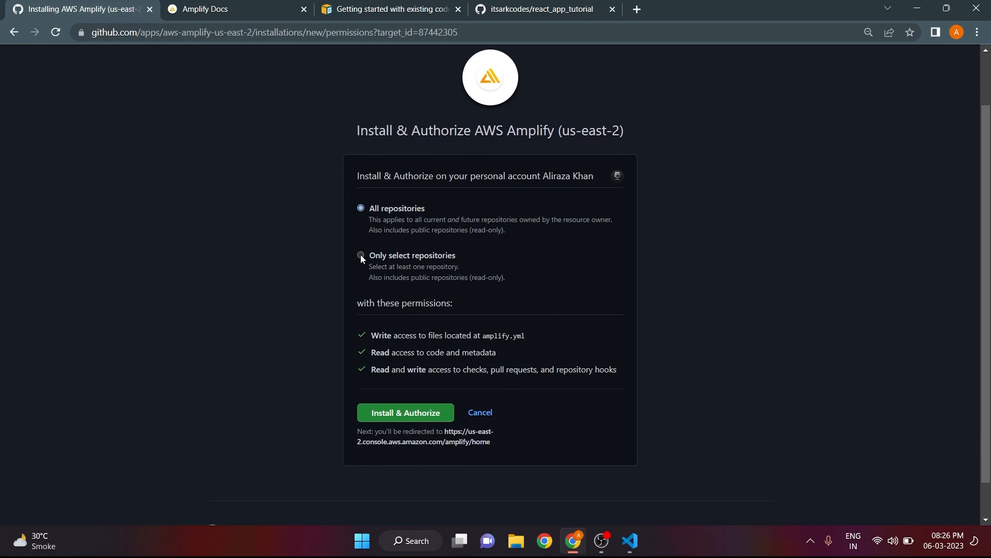
left_click(360, 255)
left_click(441, 301)
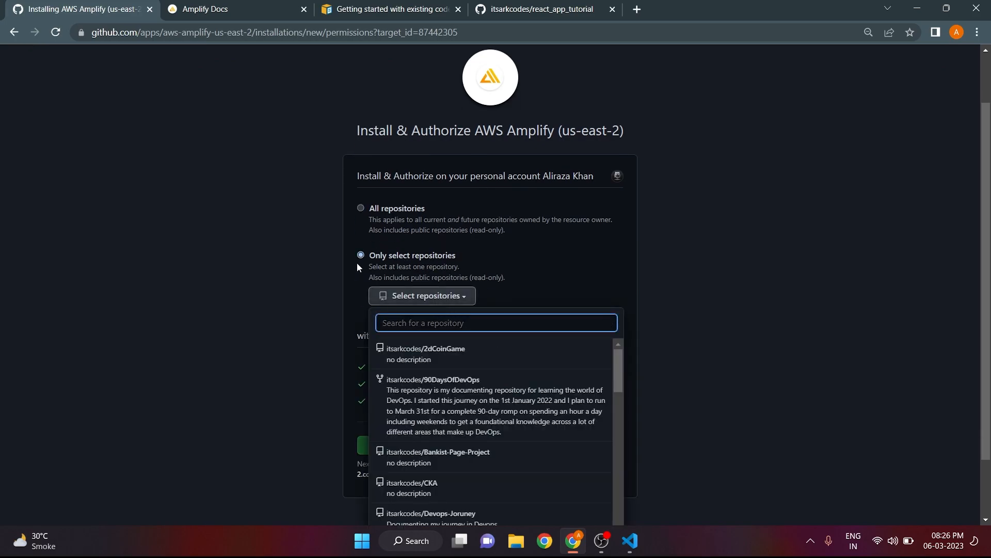
left_click(360, 207)
left_click(361, 207)
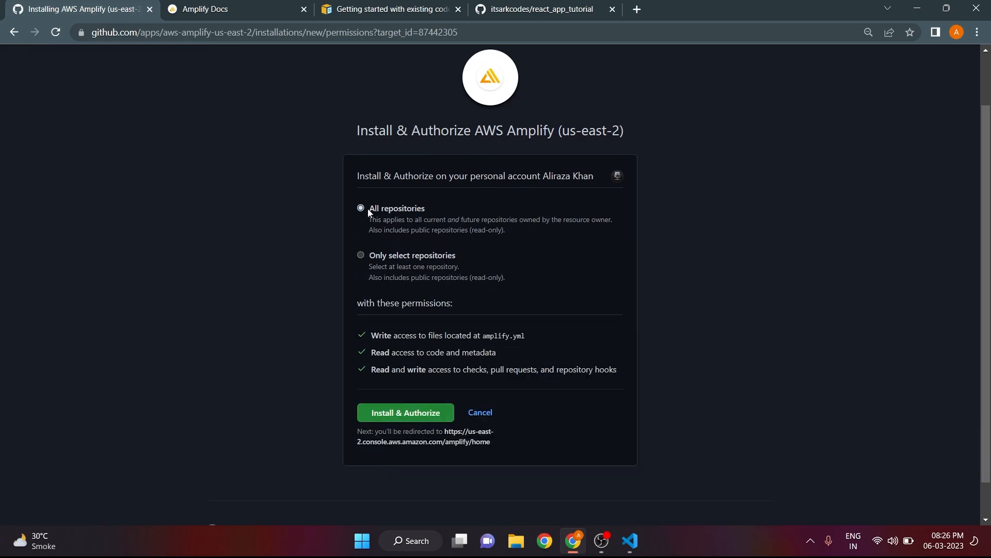
Install and authorize AWS Amplify on the GitHub account with access to all repositories
scroll(399, 306, "down", 1)
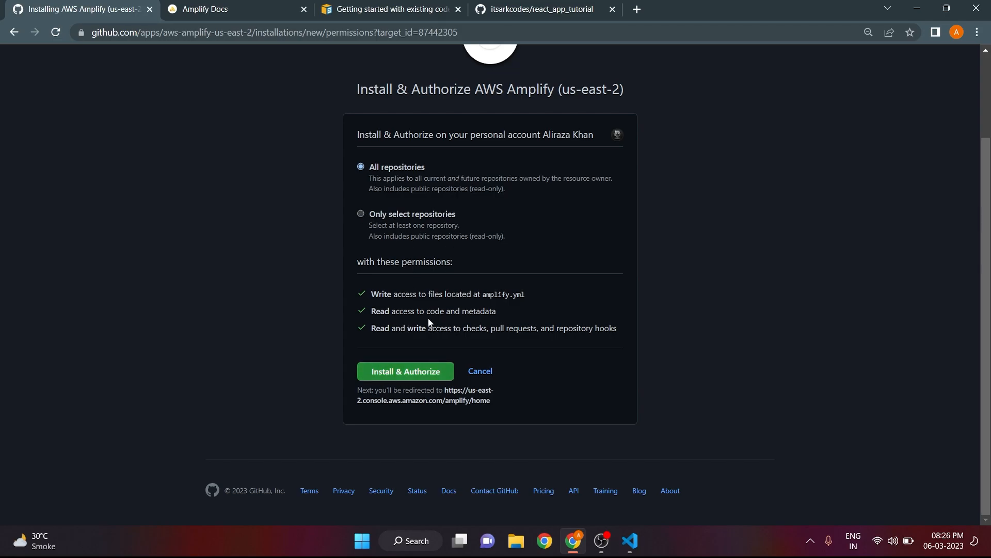
left_click(400, 373)
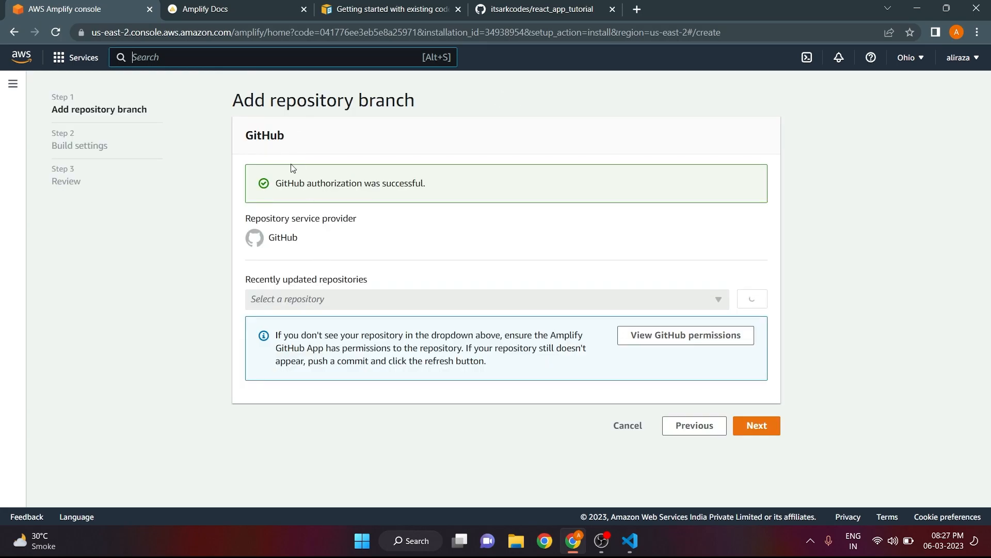
Select react_app_tutorial from the recently updated repositories as the repository to deploy
left_click_drag(274, 183, 458, 197)
left_click(449, 186)
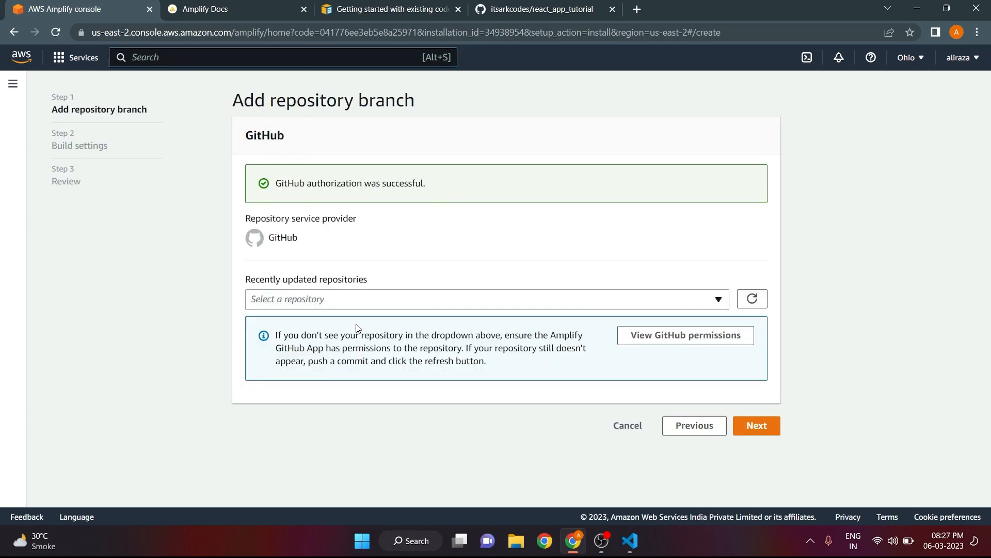
left_click(284, 304)
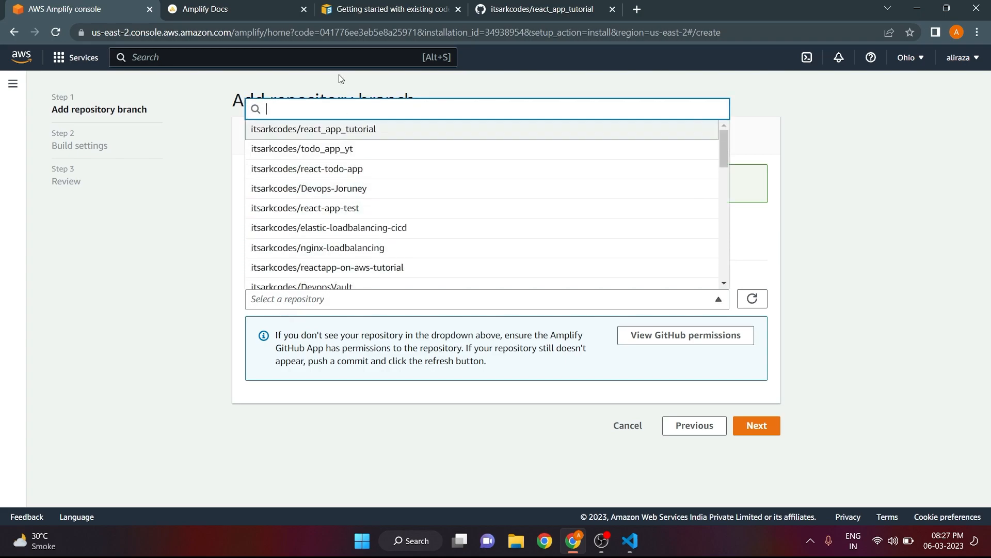
scroll(334, 202, "down", 10)
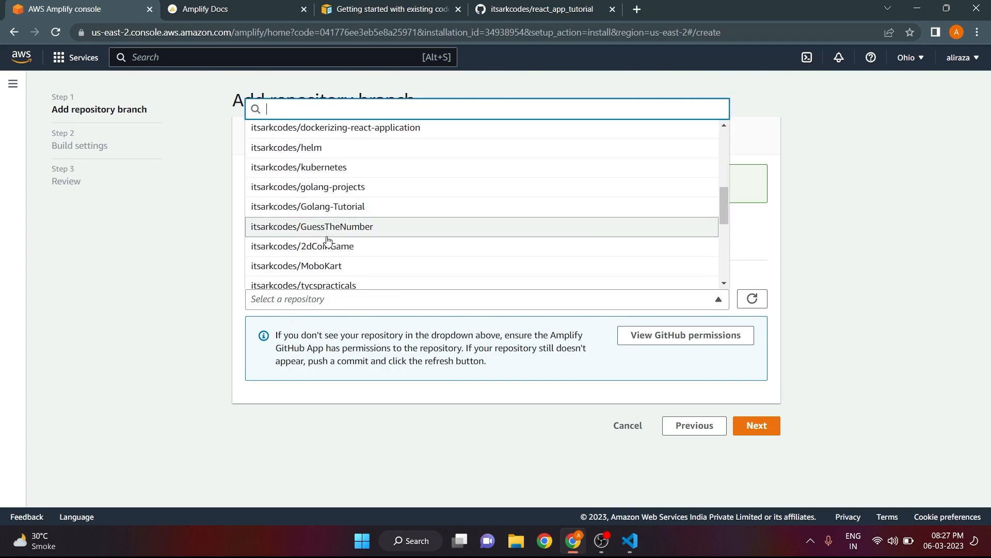
scroll(331, 238, "up", 10)
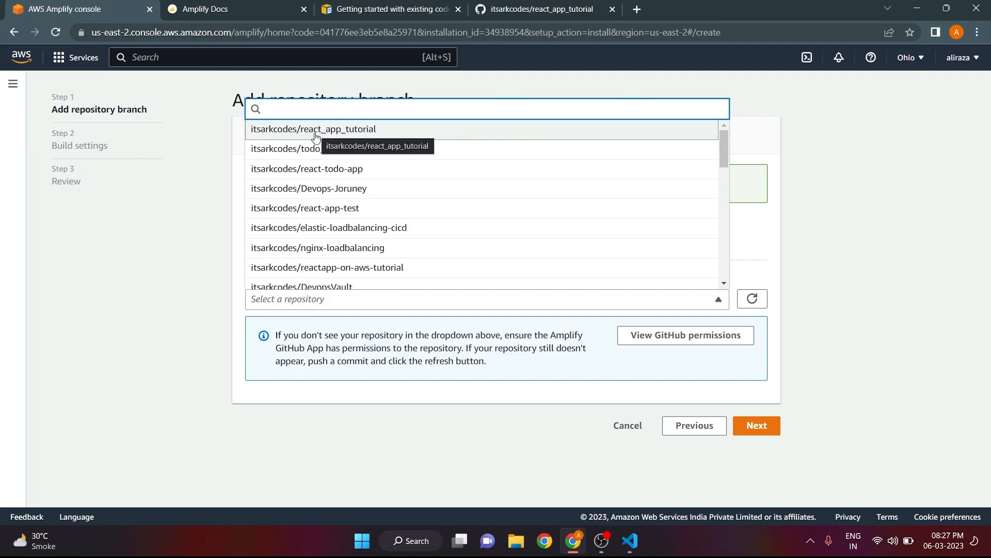
left_click(309, 129)
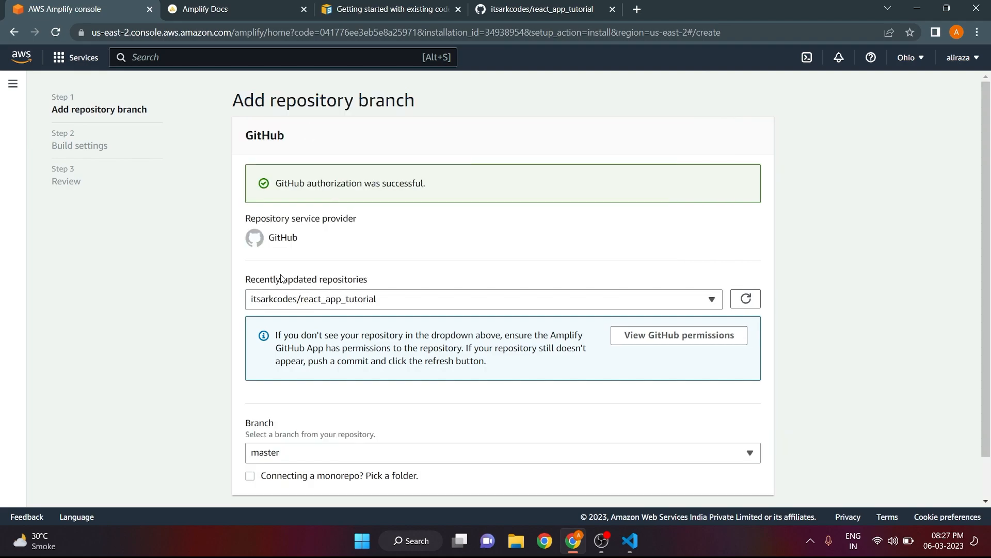
Keep master as the branch of the selected repository and continue to the build settings
scroll(283, 438, "down", 1)
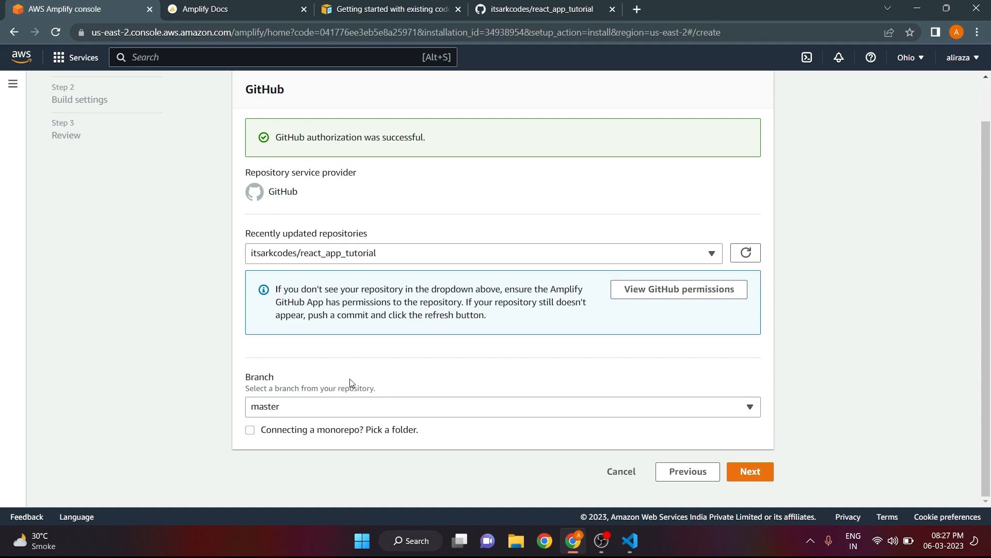
left_click(317, 419)
left_click(405, 468)
scroll(133, 171, "up", 1)
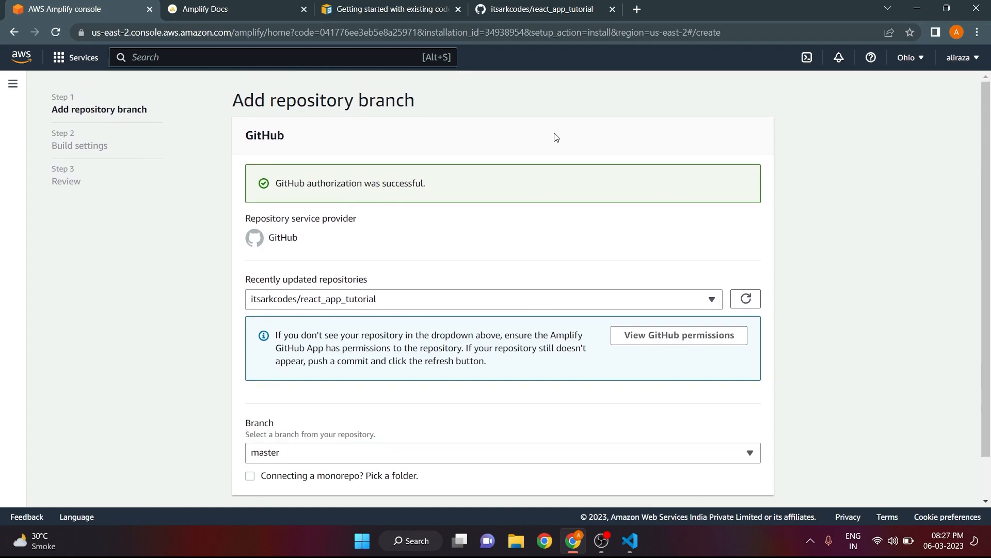
scroll(292, 251, "down", 2)
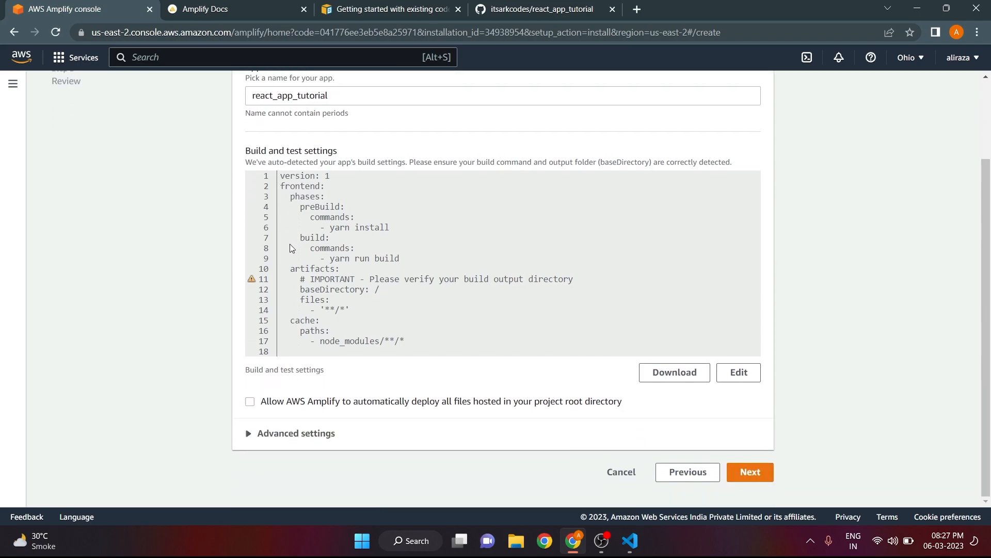
Rename the Amplify app as Todo_react_app
scroll(292, 249, "up", 1)
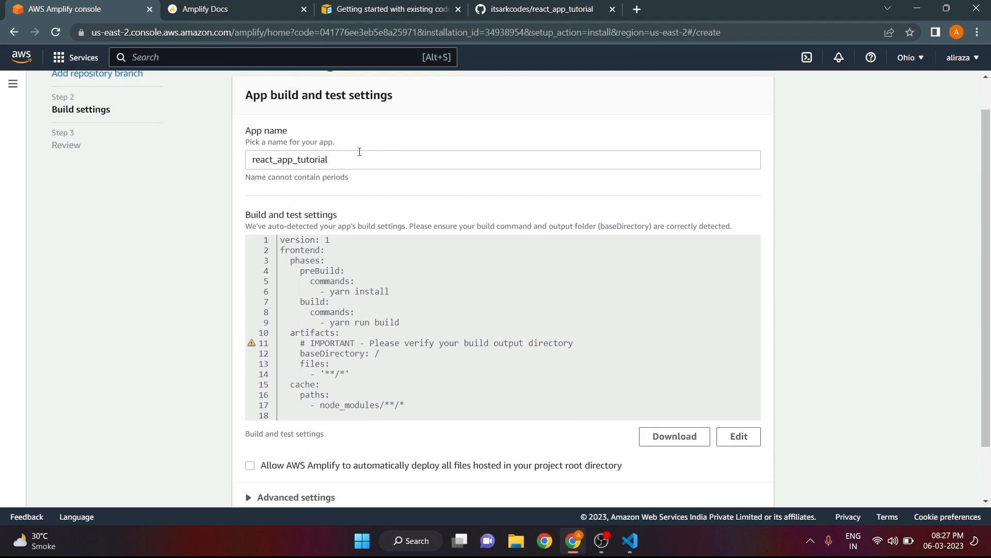
scroll(367, 306, "up", 1)
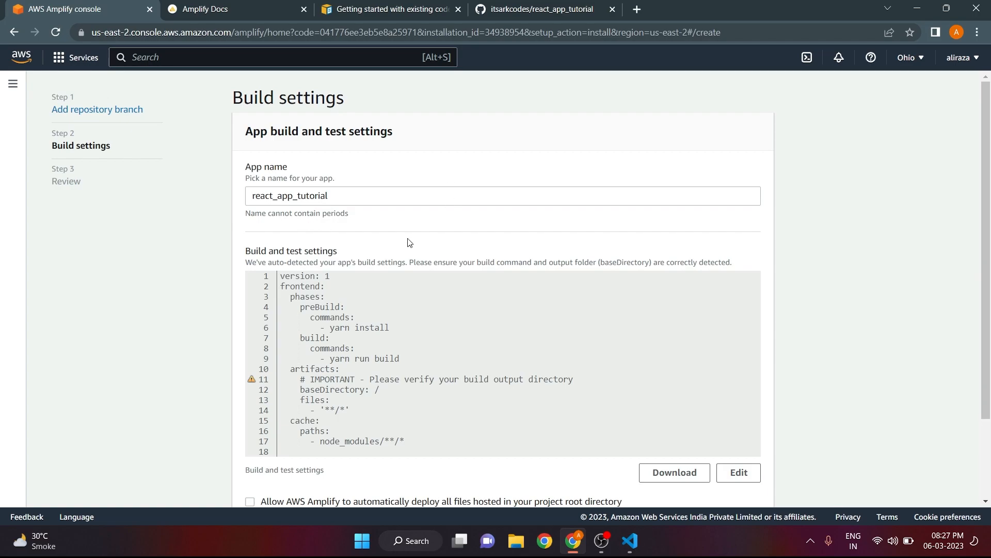
left_click_drag(352, 194, 124, 198)
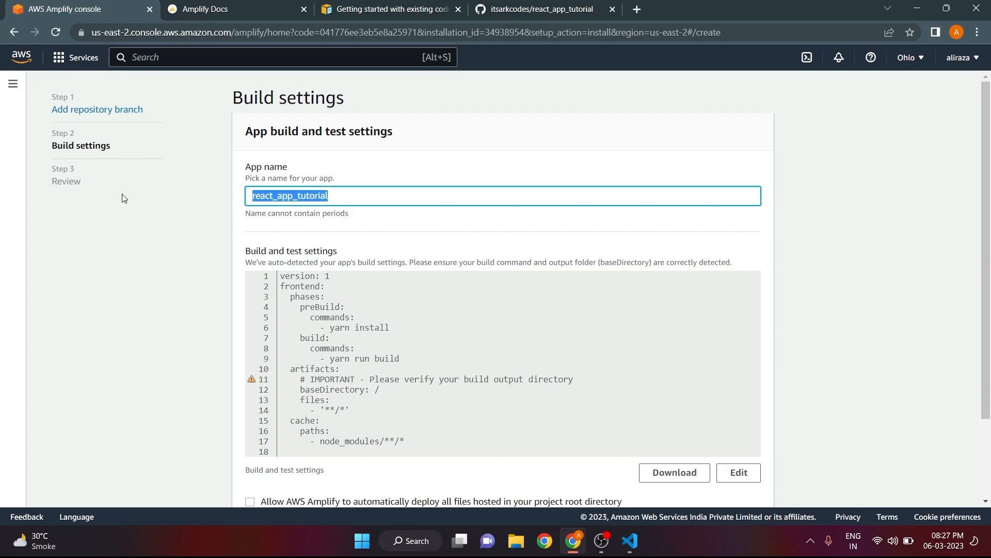
type("T")
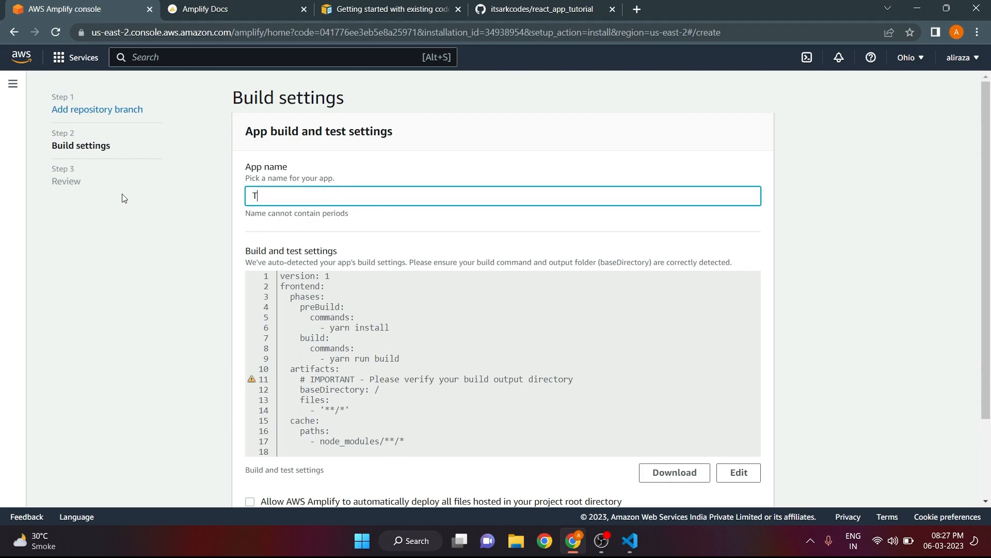
type("odo_react_app")
Examine the auto-detected build and test settings, including the build commands and output directory
scroll(154, 222, "down", 2)
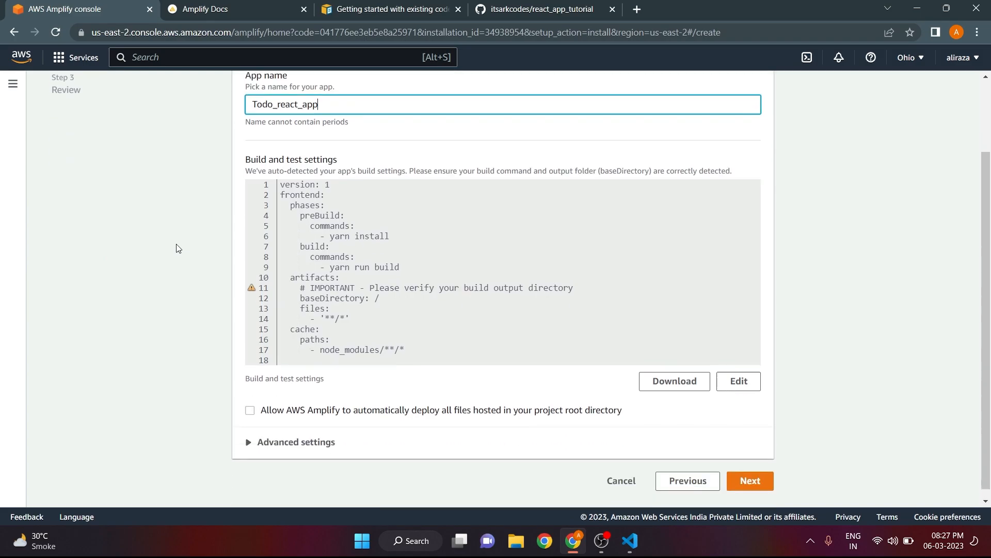
left_click_drag(239, 154, 339, 155)
scroll(404, 156, "up", 2)
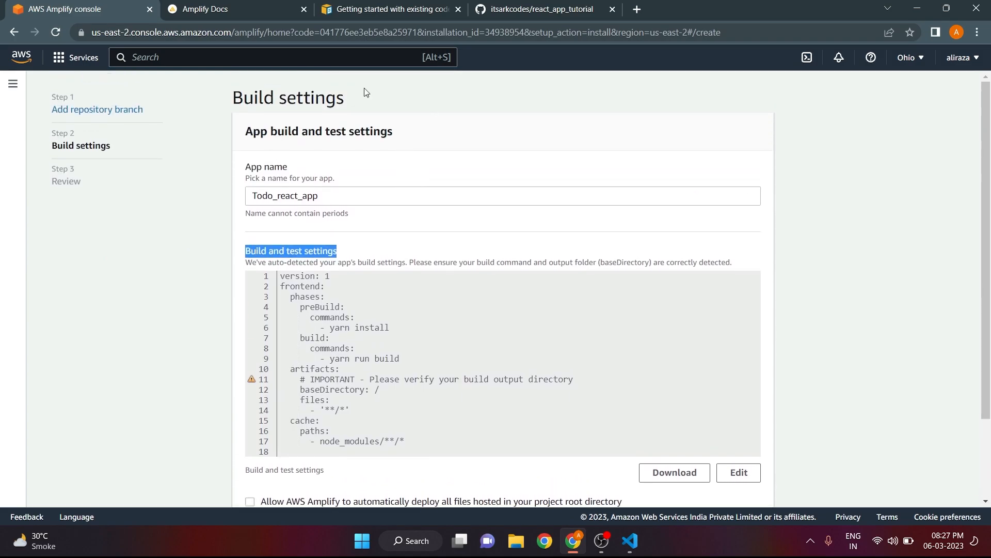
scroll(491, 268, "down", 2)
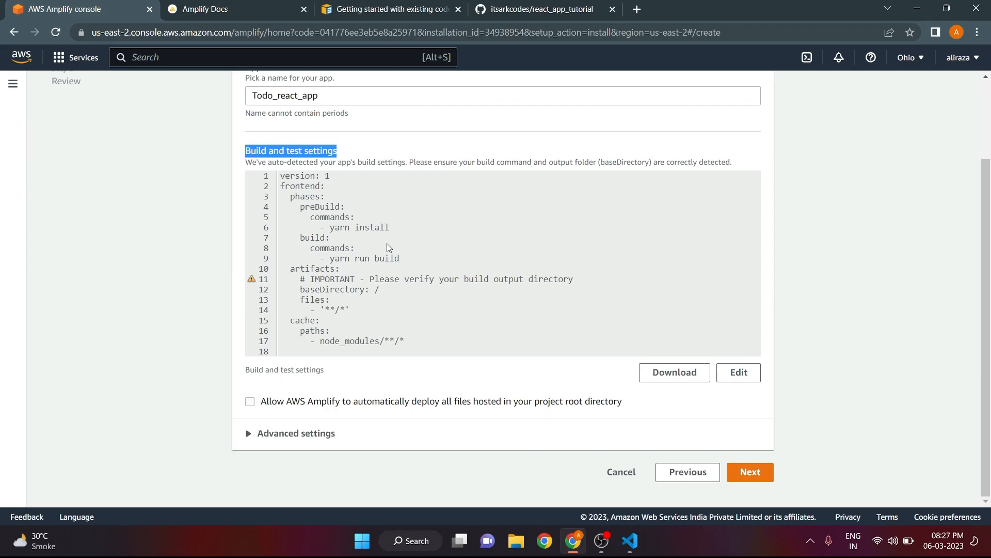
scroll(335, 215, "up", 1)
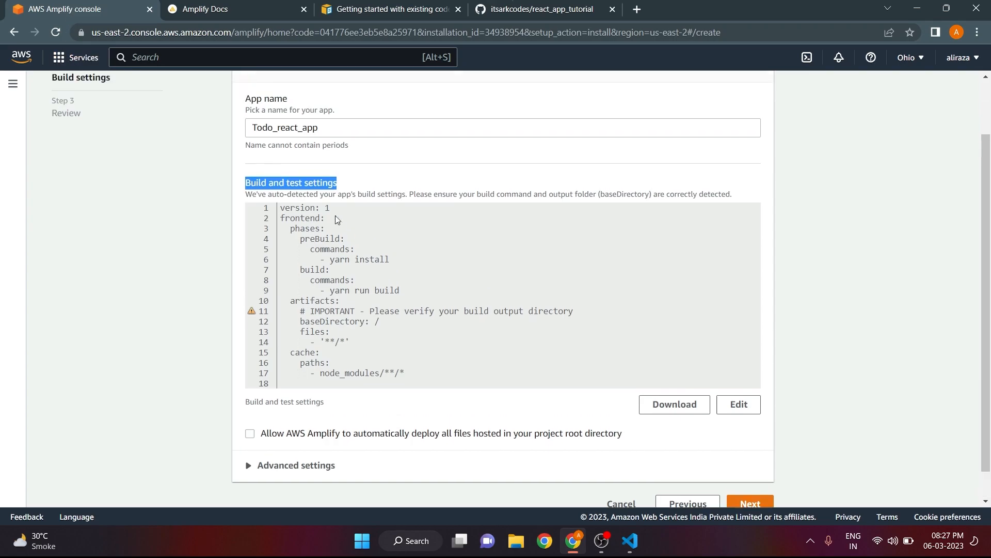
scroll(336, 220, "up", 2)
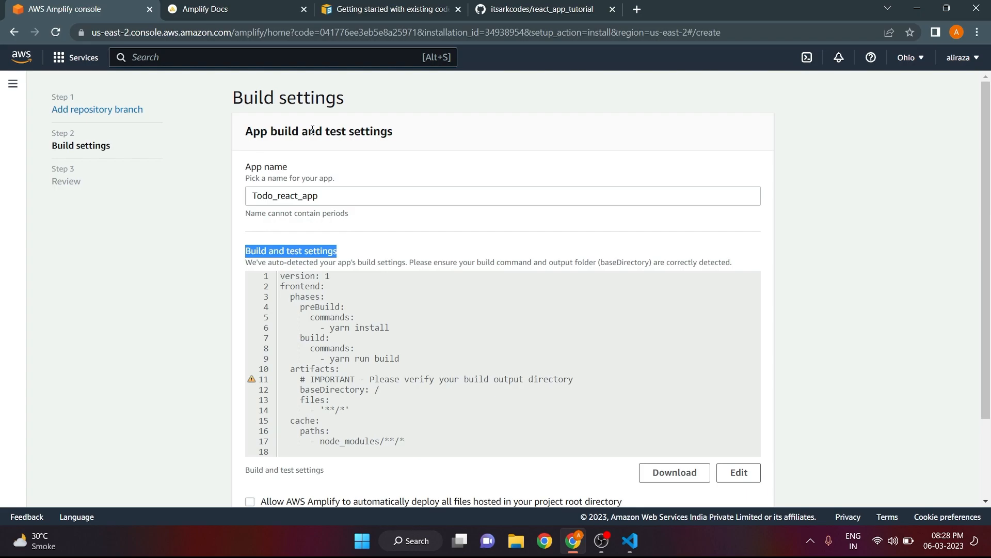
left_click_drag(245, 251, 427, 239)
scroll(542, 199, "down", 1)
Open the build commands for editing and look over the preBuild and build phases
left_click(738, 408)
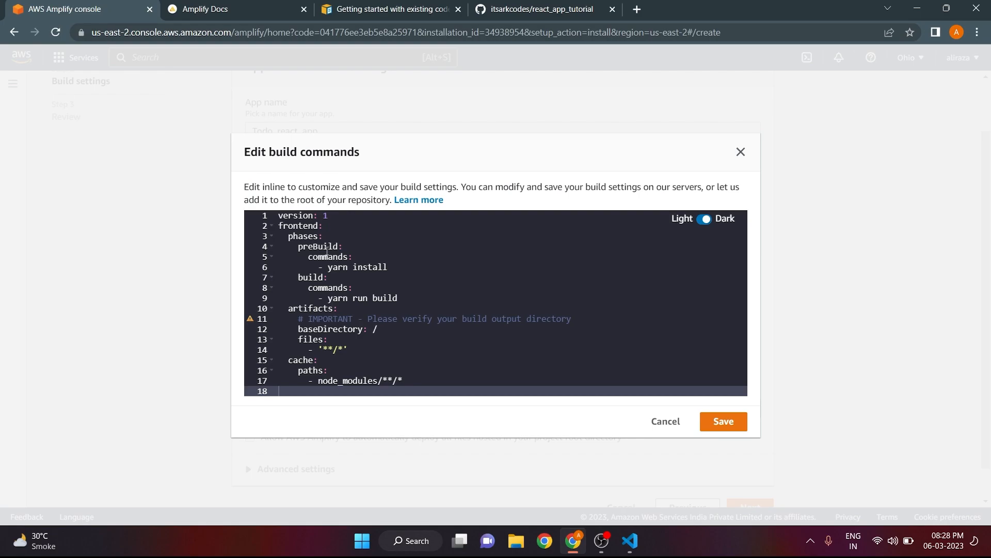
left_click(381, 248)
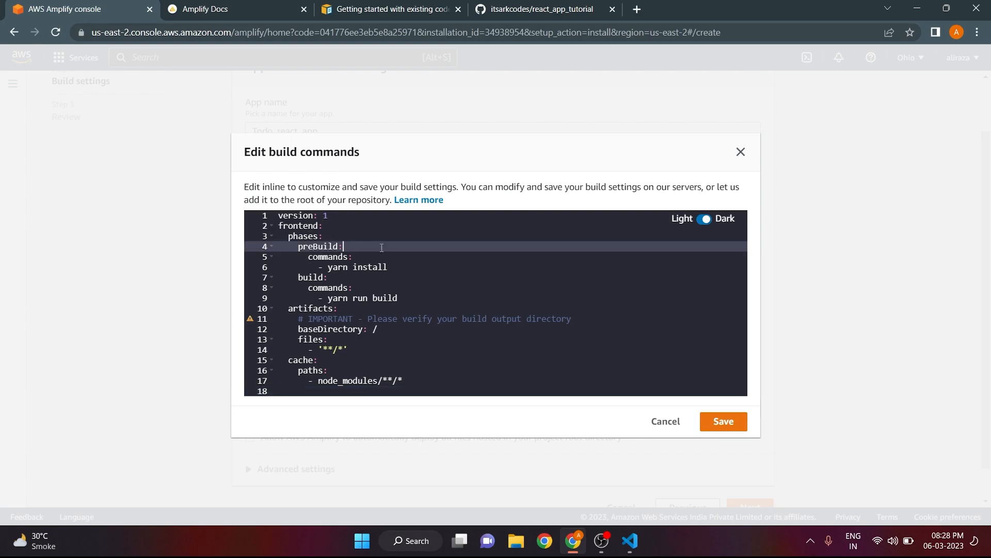
left_click(324, 267)
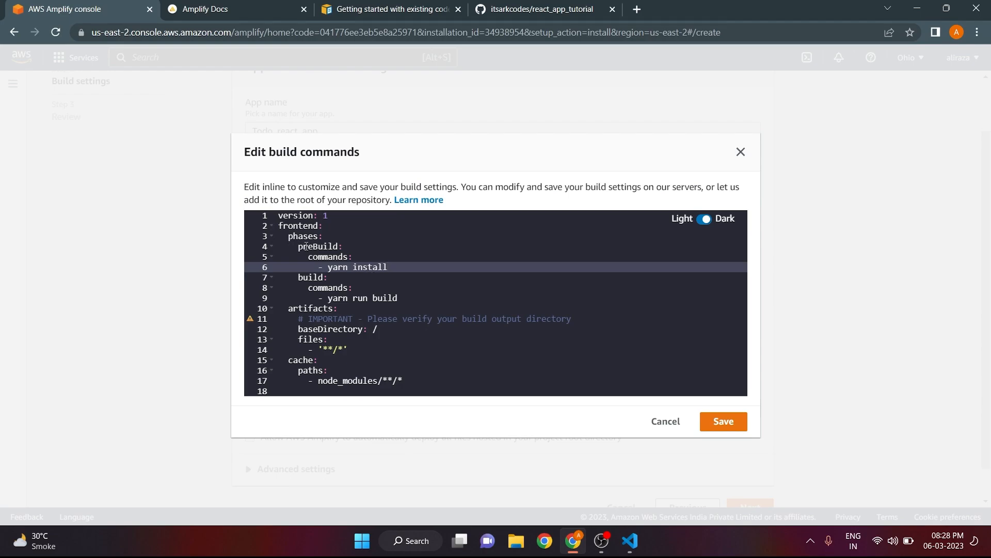
left_click_drag(299, 277, 376, 306)
left_click_drag(291, 247, 388, 265)
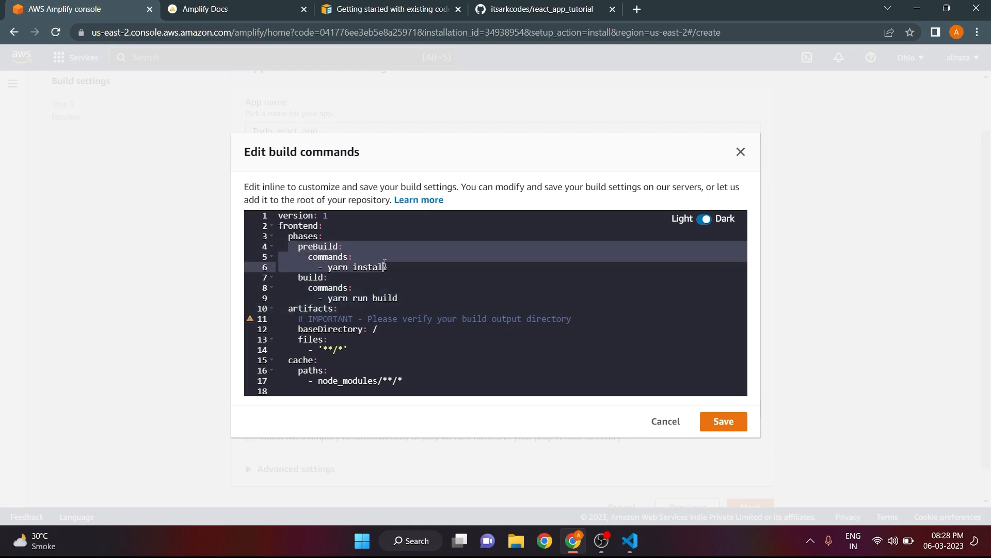
left_click(388, 266)
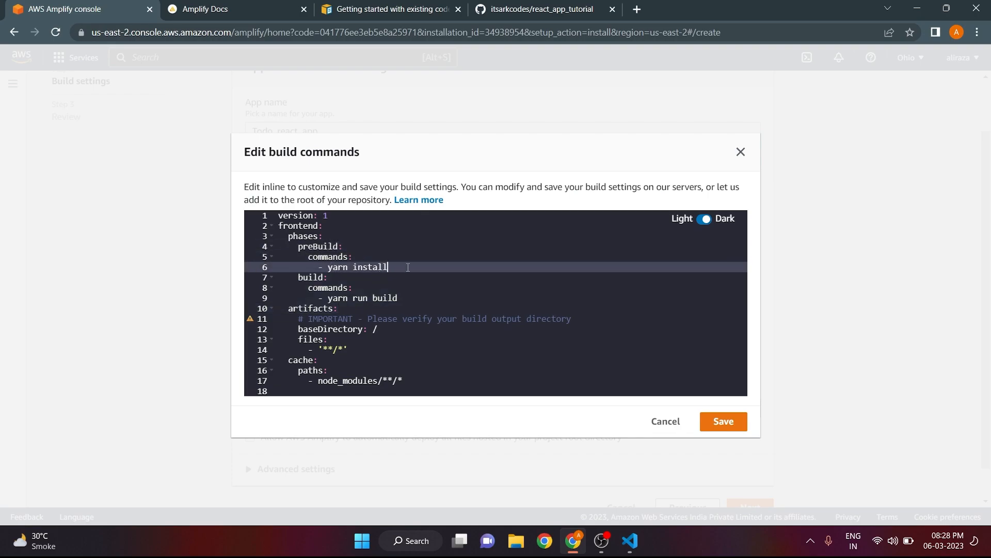
Change the preBuild command to npm install
left_click(344, 267)
key("BackSpace")
key("BackSpace")
key("BackSpace")
key("BackSpace")
type("npm")
key("BackSpace")
key("BackSpace")
key("BackSpace")
type("yarn")
key("Left")
key("BackSpace")
key("BackSpace")
key("BackSpace")
key("BackSpace")
type("npm")
Change the build phase command to npm run build
left_click(354, 297)
key("BackSpace")
key("BackSpace")
key("BackSpace")
key("BackSpace")
type("npm")
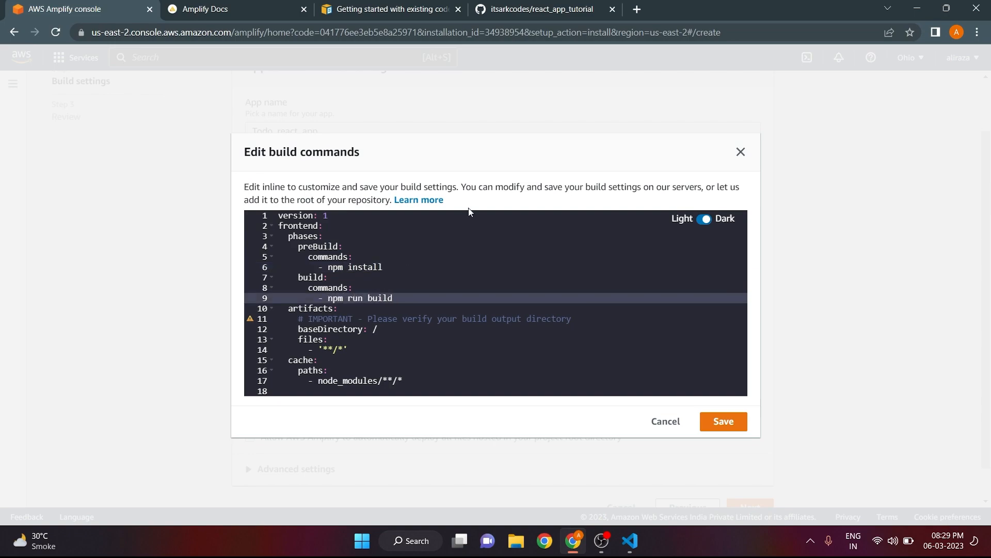
left_click(330, 298)
Set baseDirectory under artifacts to build and save the edited build commands
left_click(380, 329)
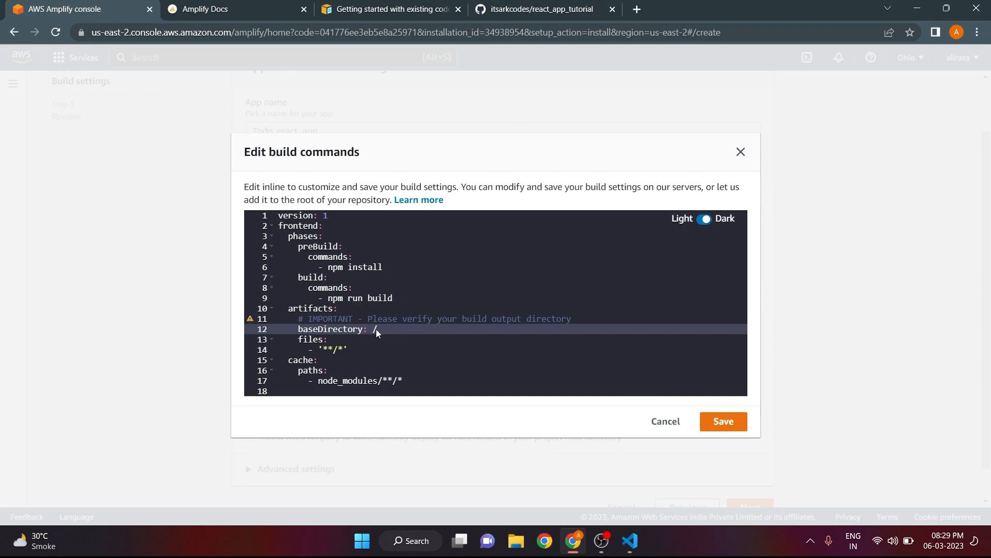
key("BackSpace")
type("build")
left_click_drag(397, 329, 372, 329)
left_click_drag(373, 319, 580, 312)
left_click(407, 334)
left_click(723, 426)
Expand the advanced build settings and examine the build image, environment variable and live package update options
scroll(139, 347, "down", 1)
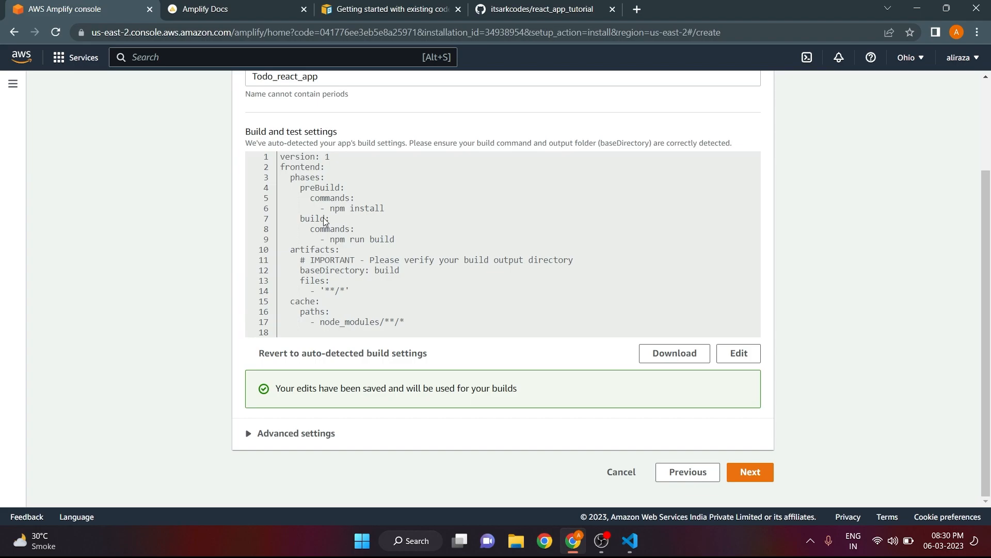
left_click(320, 434)
scroll(350, 305, "down", 5)
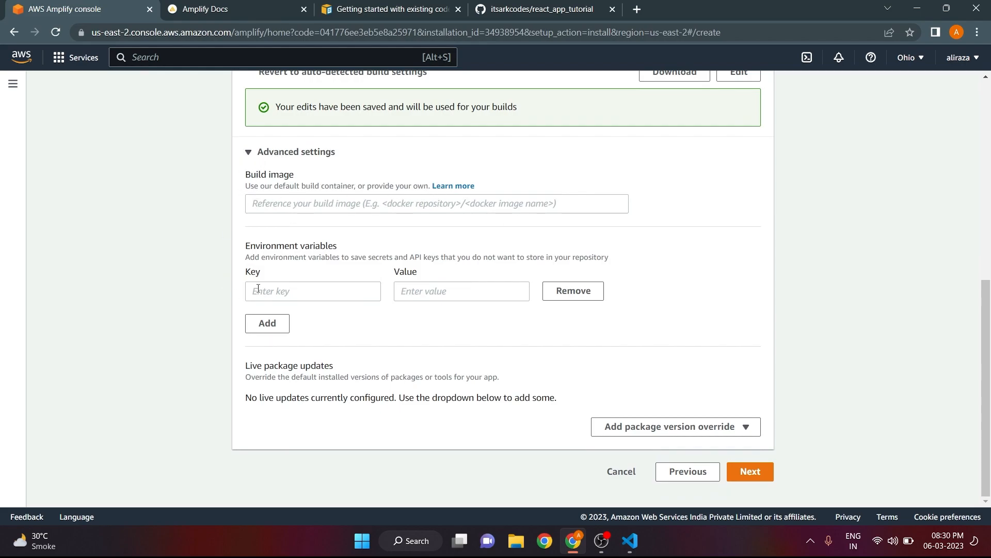
left_click_drag(247, 247, 396, 247)
left_click(396, 247)
left_click(286, 298)
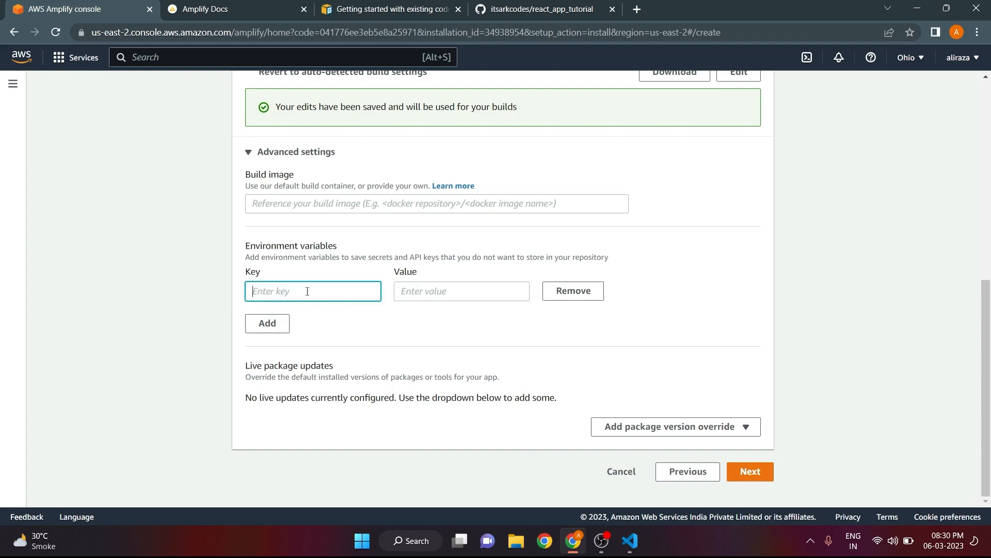
left_click(438, 299)
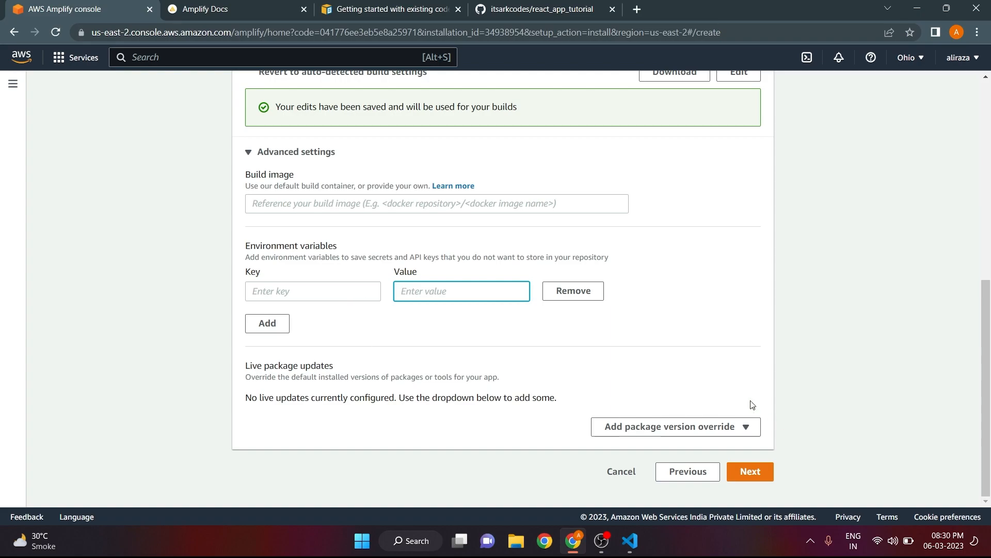
scroll(440, 257, "up", 3)
scroll(427, 277, "down", 3)
left_click(460, 257)
scroll(498, 314, "up", 5)
scroll(616, 381, "down", 5)
Continue to the review, check the repository details and app settings, and save and deploy the app
left_click(754, 474)
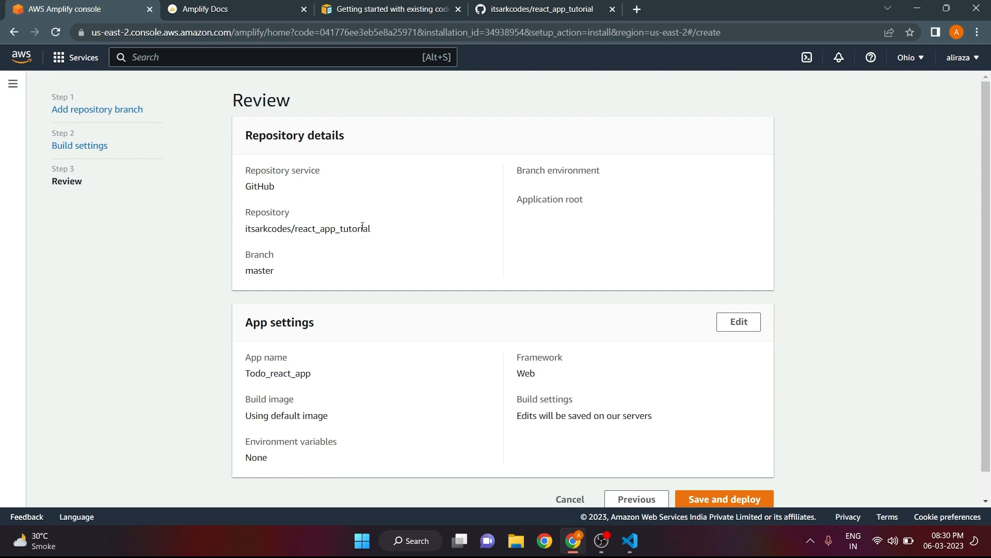
scroll(508, 397, "down", 1)
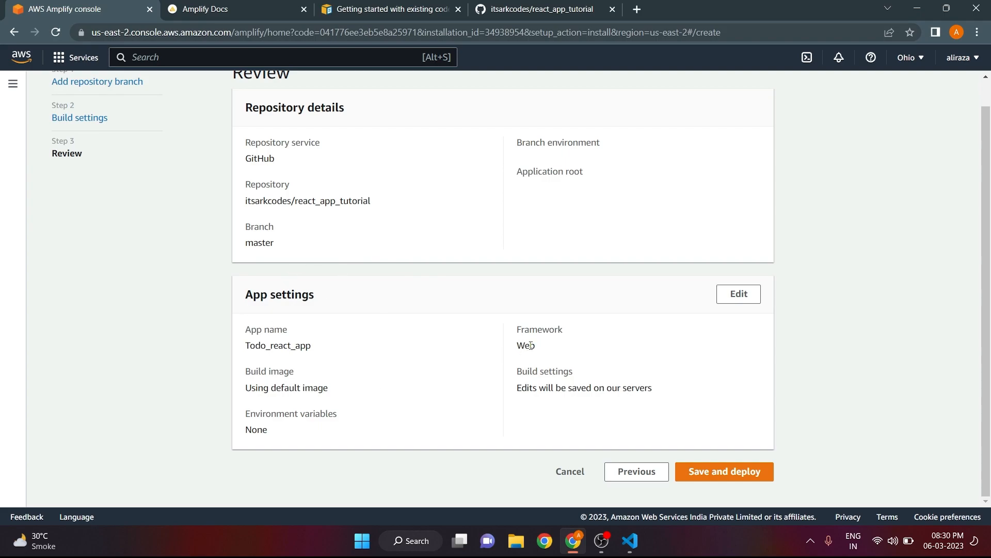
left_click_drag(527, 329, 551, 345)
left_click(550, 347)
double_click(549, 347)
left_click(545, 350)
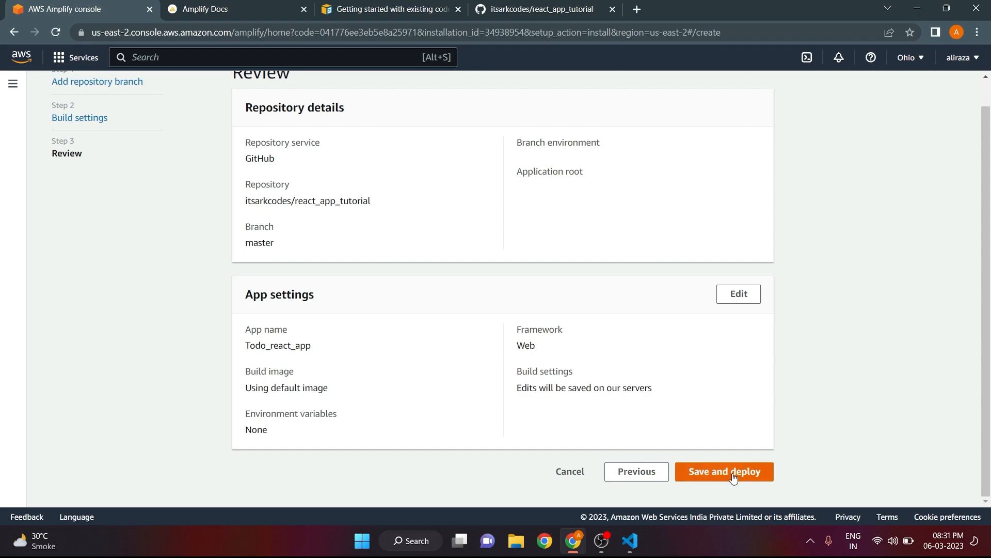
left_click(698, 473)
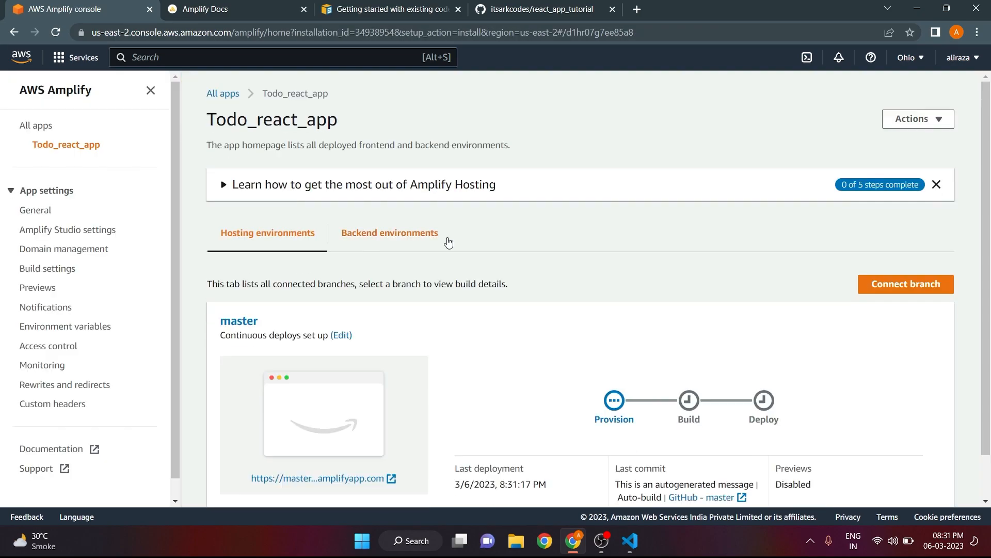
Open the master branch's Provision stage and examine its Dockerfile contents and the progress of the deployment
scroll(410, 236, "down", 1)
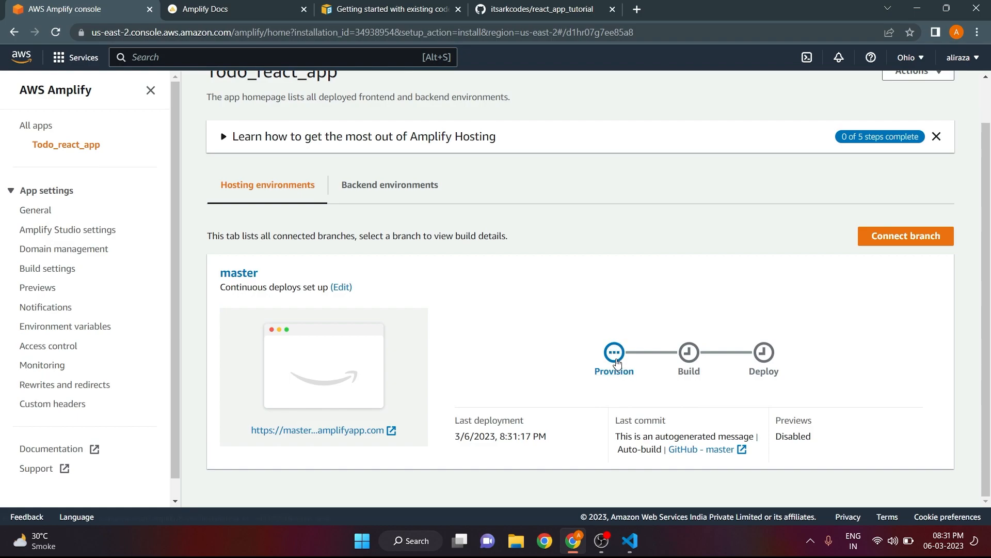
left_click(624, 376)
scroll(613, 344, "down", 3)
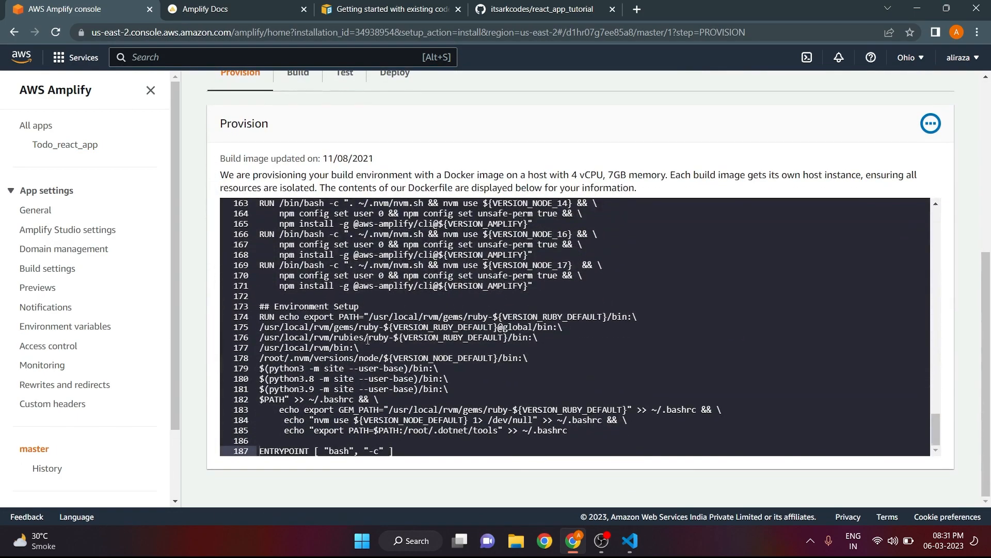
left_click_drag(412, 450, 244, 211)
scroll(366, 258, "up", 1)
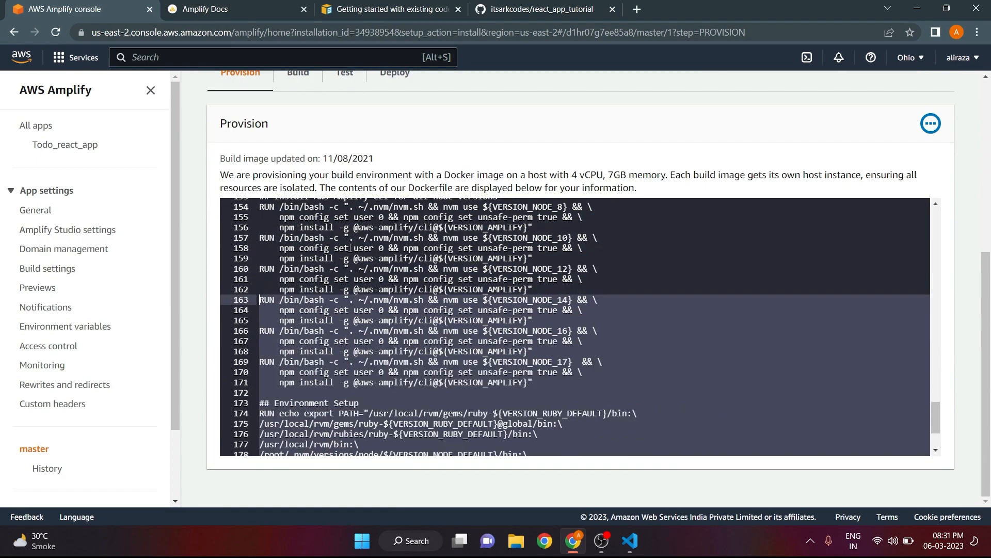
scroll(351, 249, "down", 1)
left_click(435, 303)
scroll(463, 320, "up", 1)
scroll(463, 321, "down", 1)
scroll(377, 281, "up", 1)
scroll(293, 243, "down", 1)
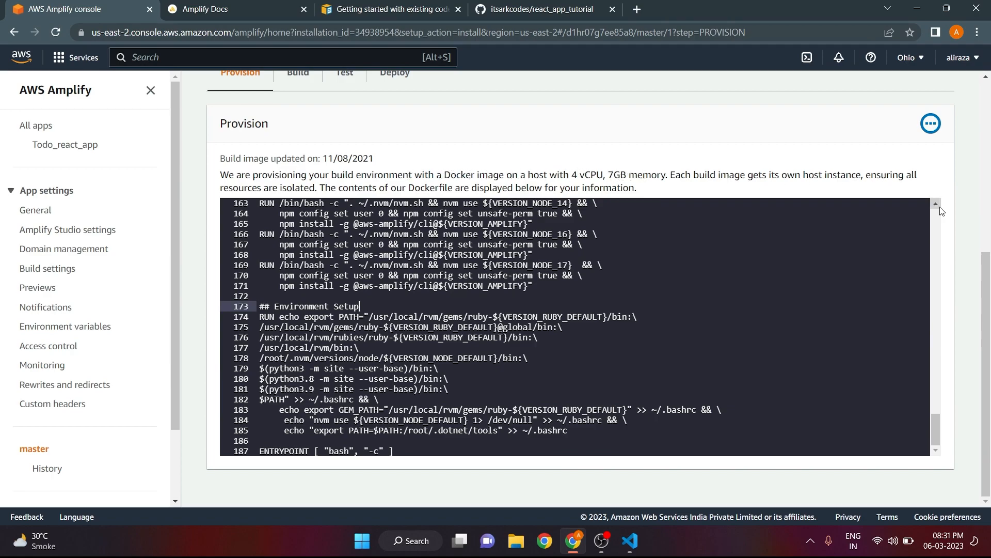
scroll(936, 206, "up", 3)
scroll(935, 206, "down", 2)
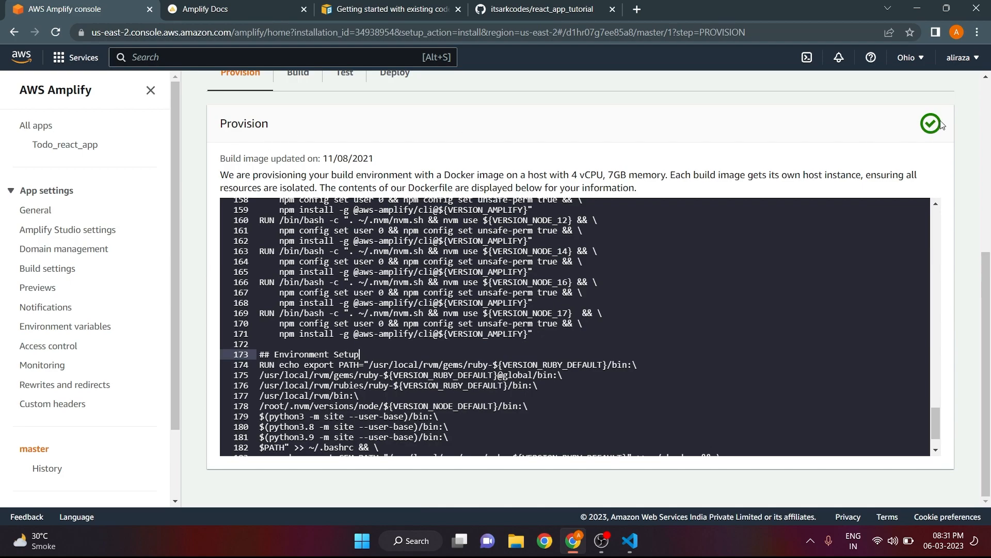
scroll(981, 151, "up", 5)
scroll(349, 404, "down", 1)
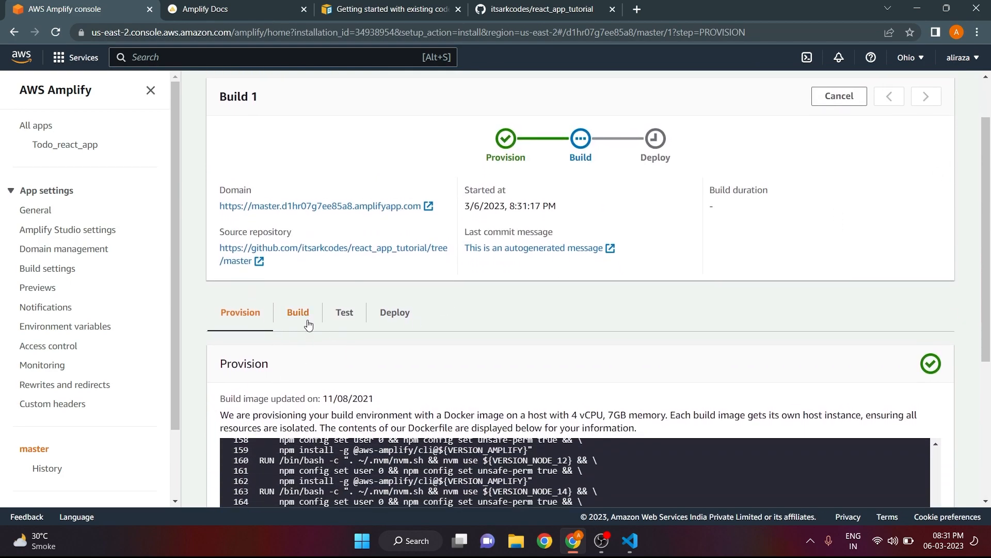
Show the Build stage of the master deployment and read the log for cloning the repository
left_click(298, 311)
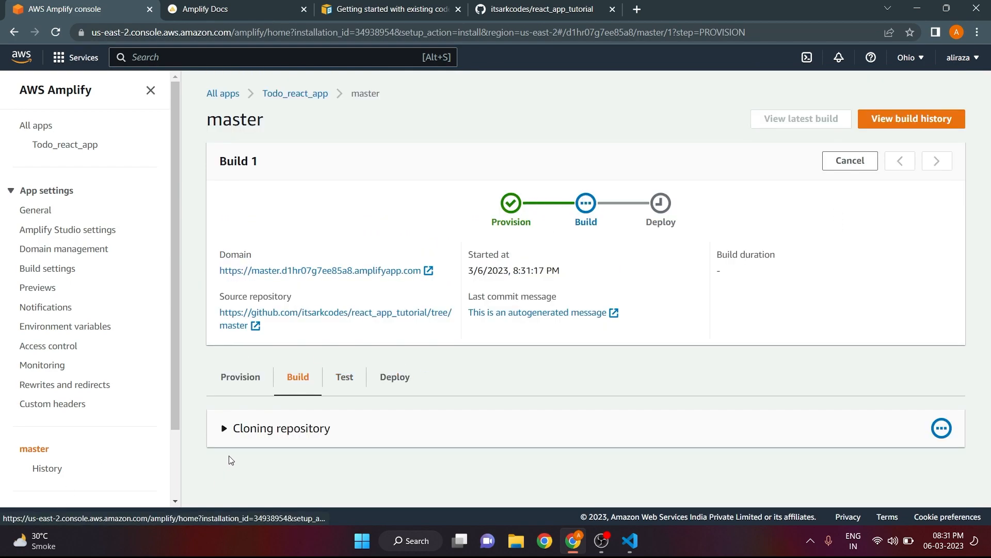
left_click(261, 428)
scroll(294, 235, "down", 5)
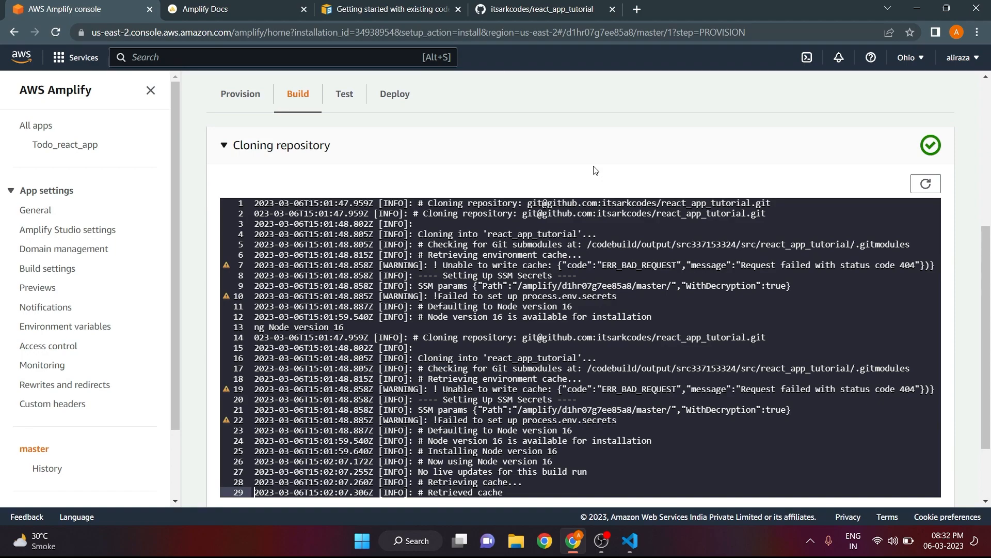
Read the warnings in the Cloning repository log, including the process.env.secrets and write cache lines
scroll(573, 170, "down", 1)
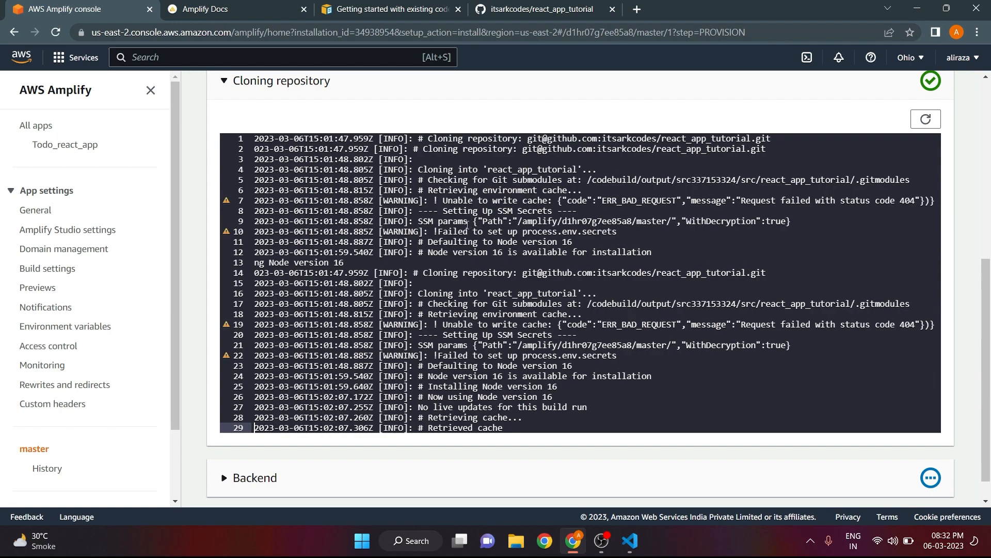
left_click_drag(439, 231, 621, 234)
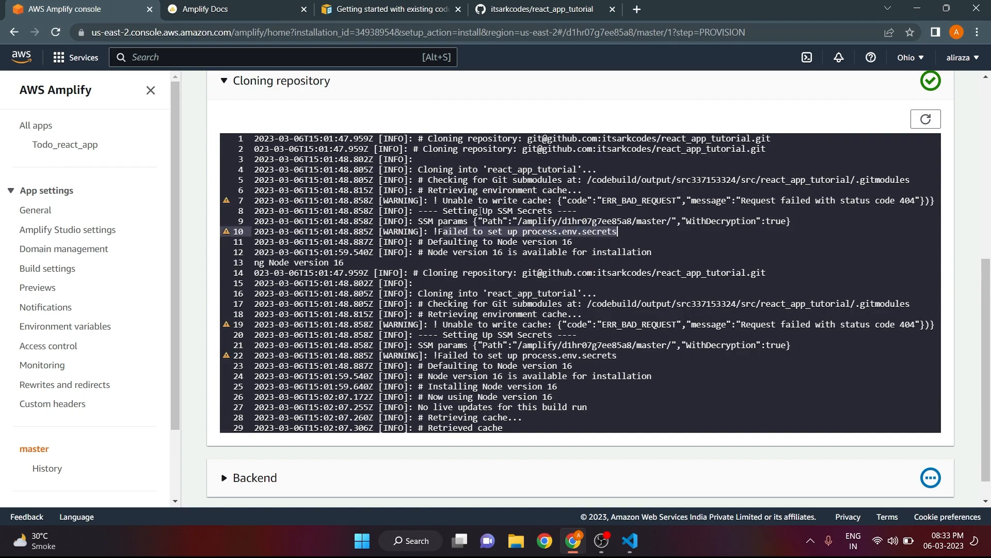
left_click_drag(435, 234, 619, 232)
left_click(620, 233)
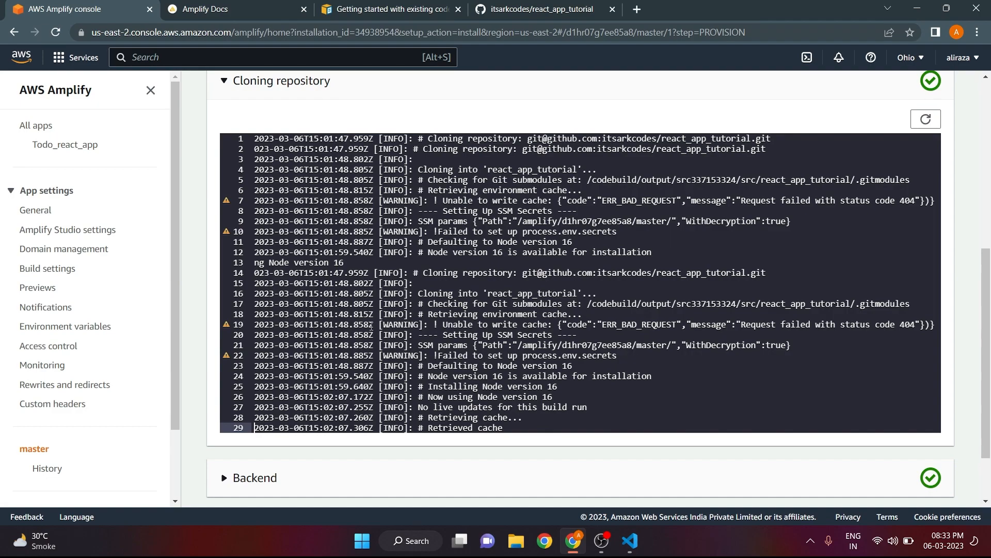
left_click_drag(371, 326, 524, 326)
left_click(524, 327)
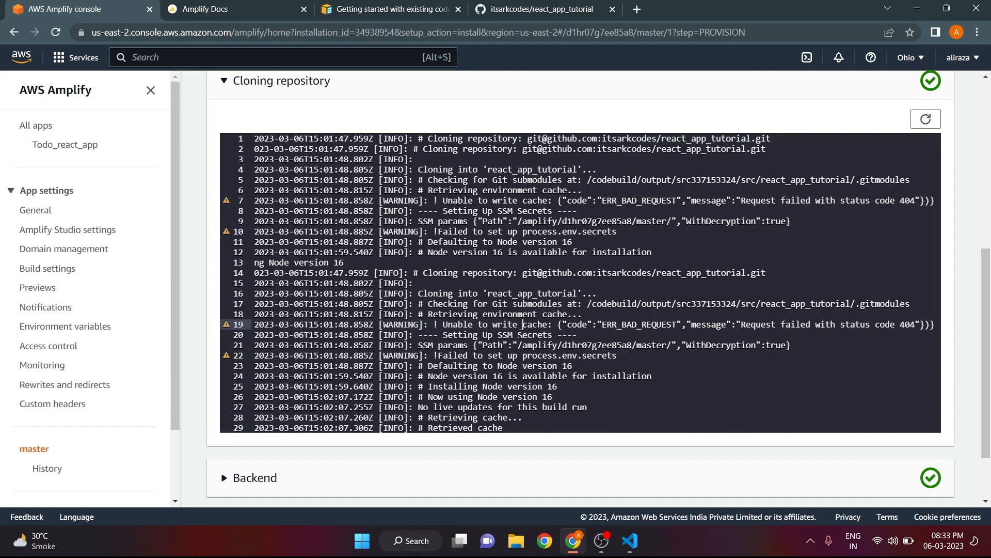
Expand the Backend section of the Build stage and read its log through to the backend environment check
scroll(312, 429, "down", 2)
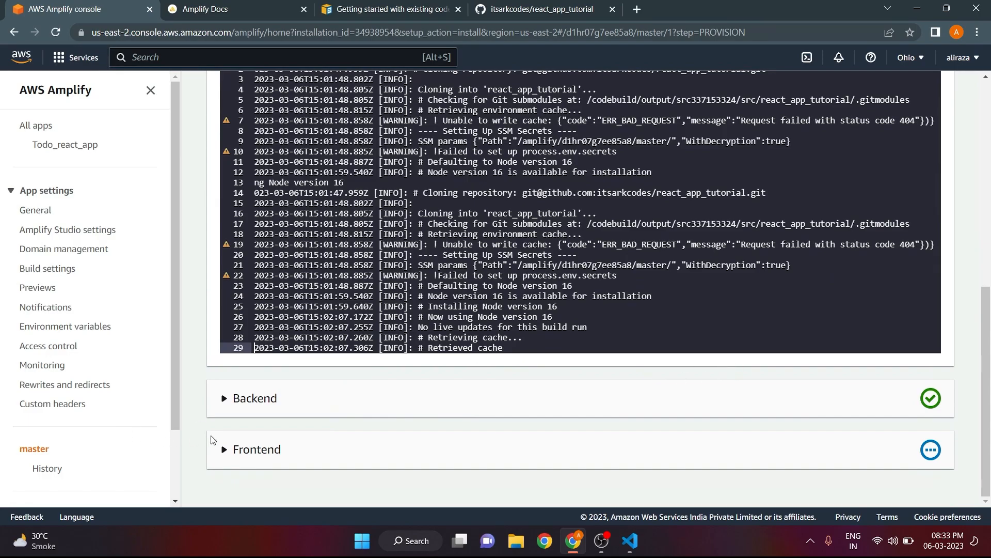
left_click(260, 390)
scroll(319, 389, "down", 4)
scroll(195, 347, "down", 4)
scroll(324, 449, "up", 6)
scroll(519, 400, "down", 10)
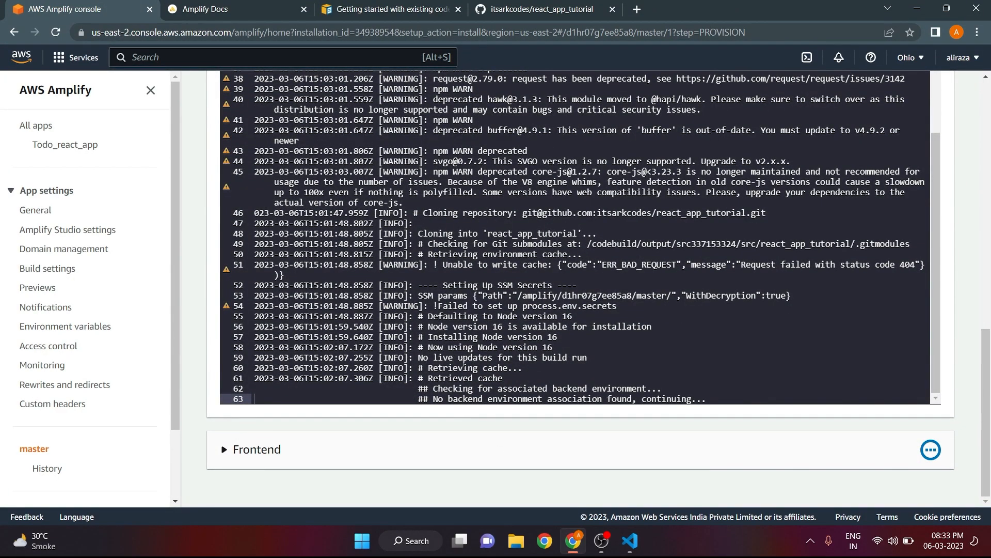
left_click_drag(449, 398, 684, 399)
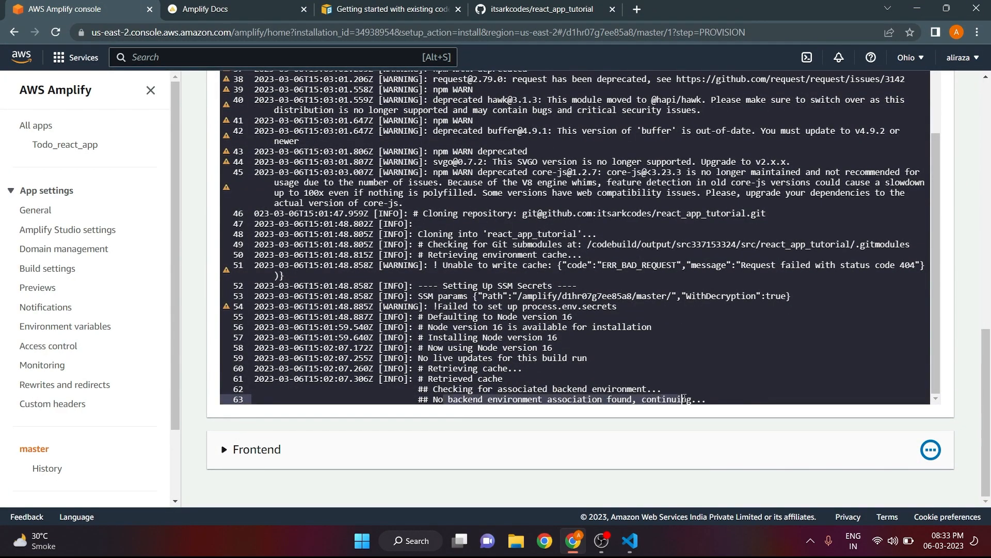
Expand the Frontend section of the Build stage and examine the npm messages in its log
left_click(399, 453)
scroll(309, 423, "down", 1)
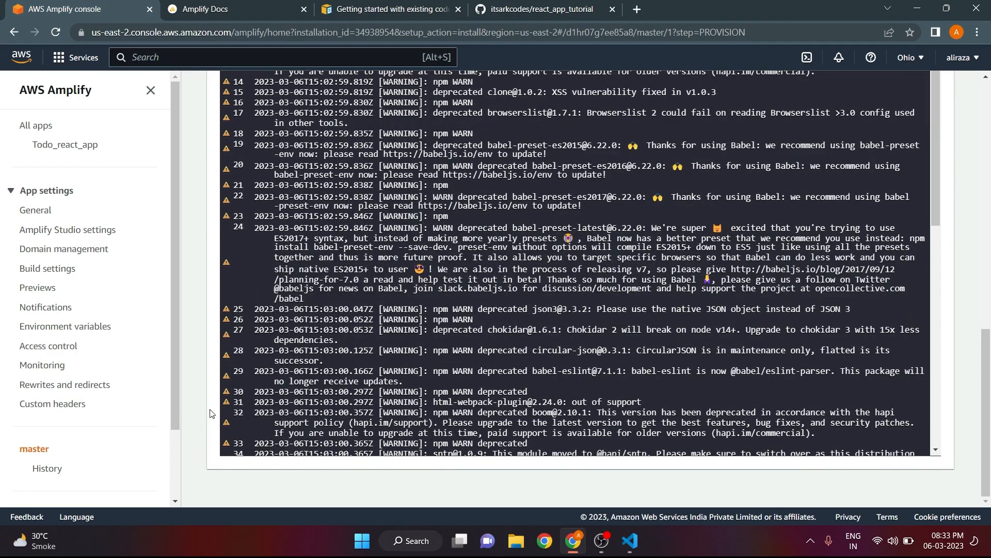
scroll(204, 414, "up", 6)
scroll(233, 293, "down", 6)
scroll(398, 344, "down", 5)
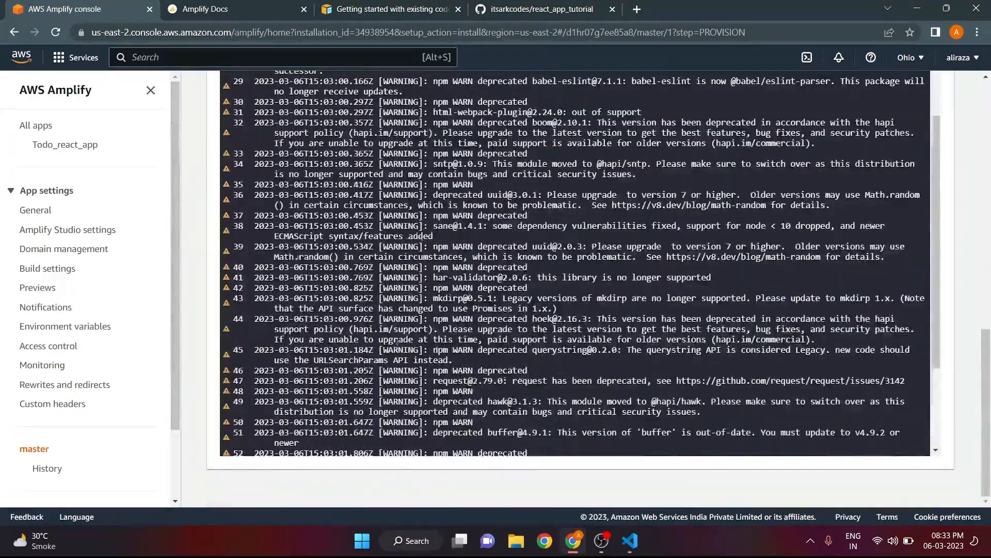
scroll(398, 344, "down", 3)
scroll(428, 171, "up", 2)
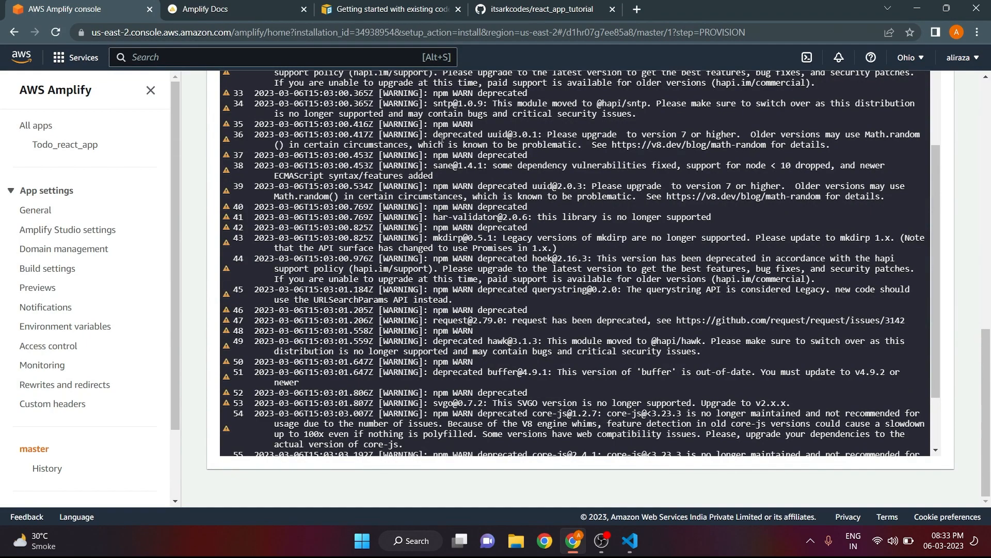
scroll(442, 138, "up", 2)
scroll(480, 212, "up", 1)
scroll(455, 136, "down", 1)
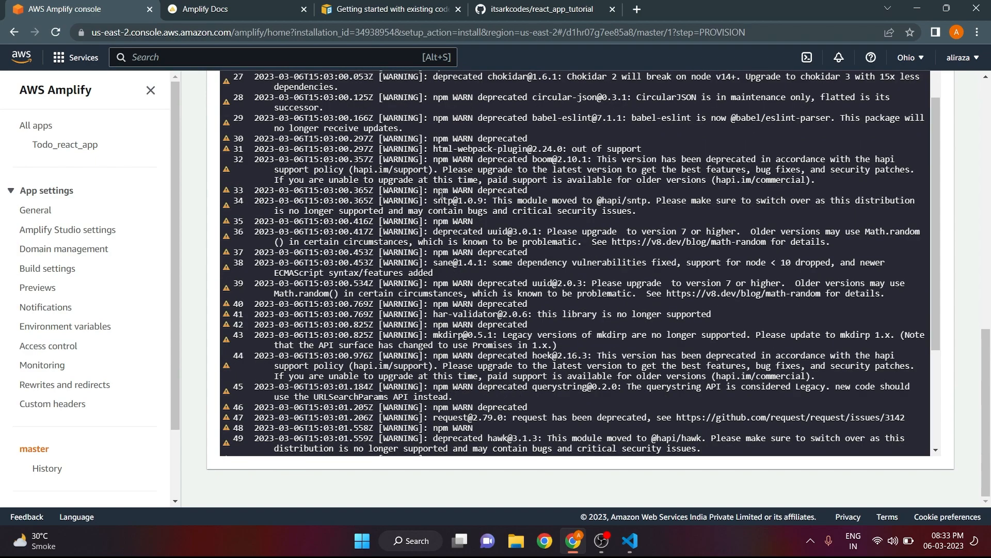
scroll(442, 194, "down", 3)
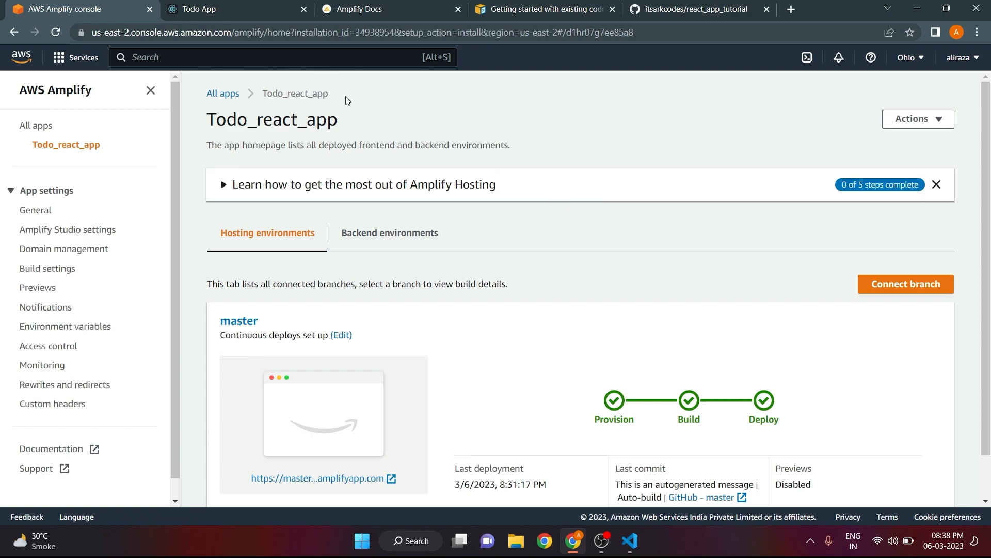
Close the already open Todo App page and open the master branch's deployed site from the Todo_react_app homepage
scroll(343, 126, "down", 1)
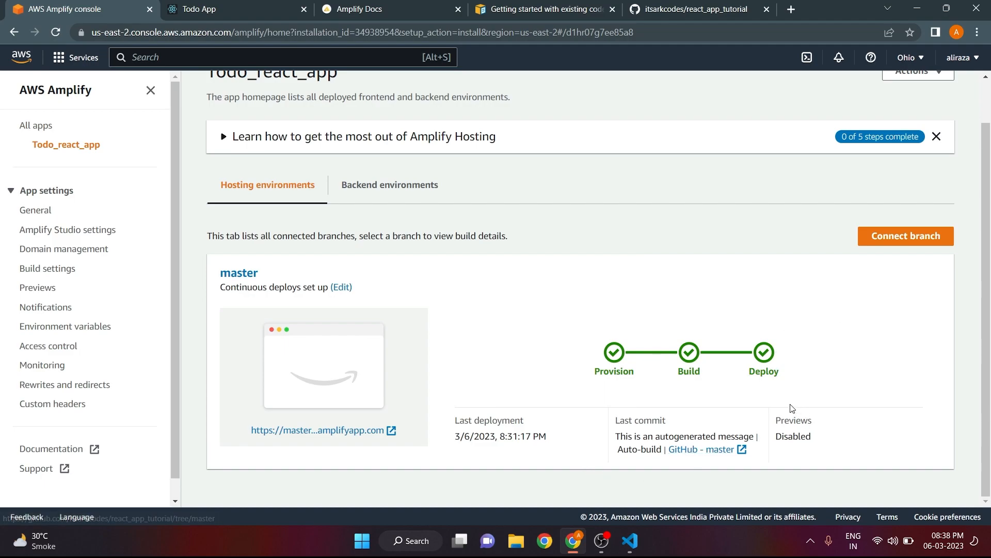
scroll(454, 362, "up", 1)
scroll(408, 243, "down", 1)
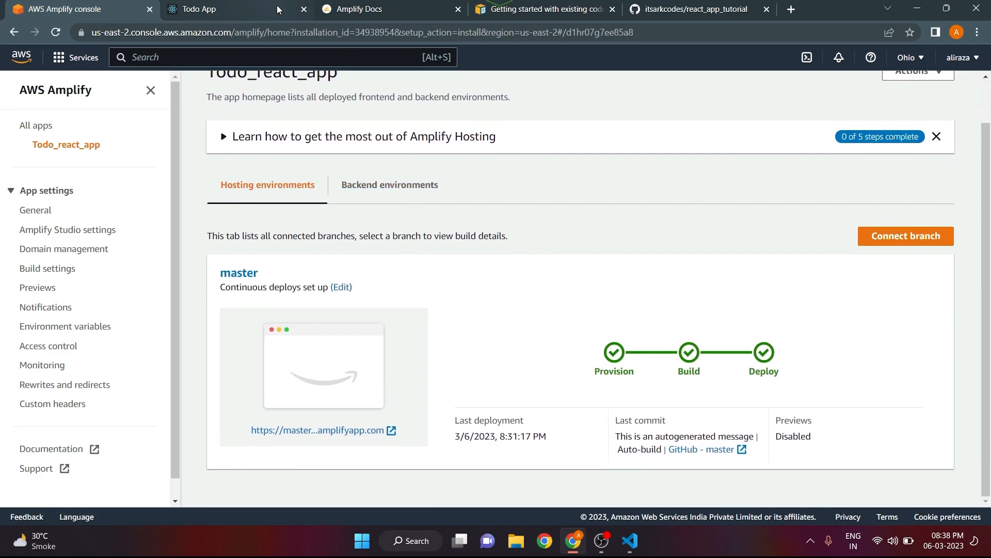
left_click(306, 10)
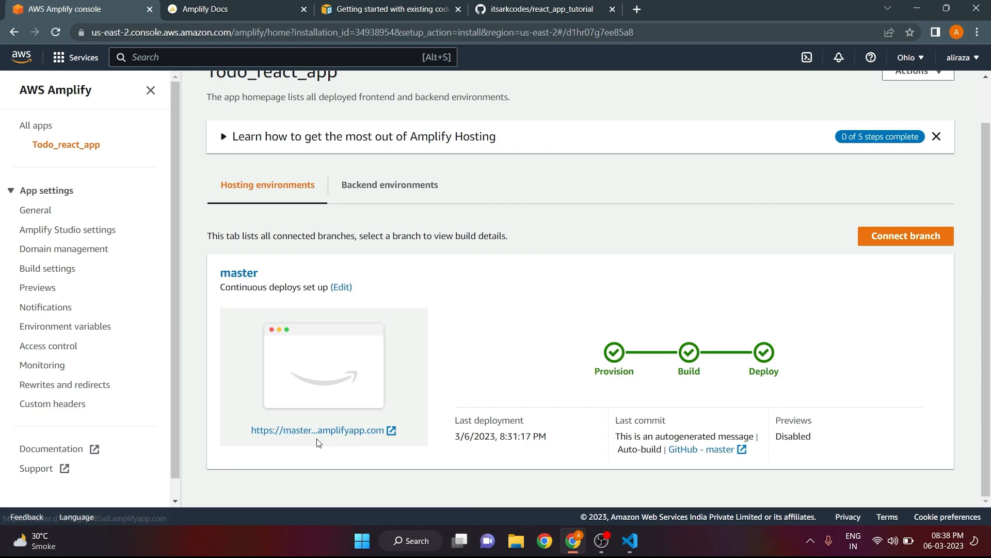
left_click(345, 433)
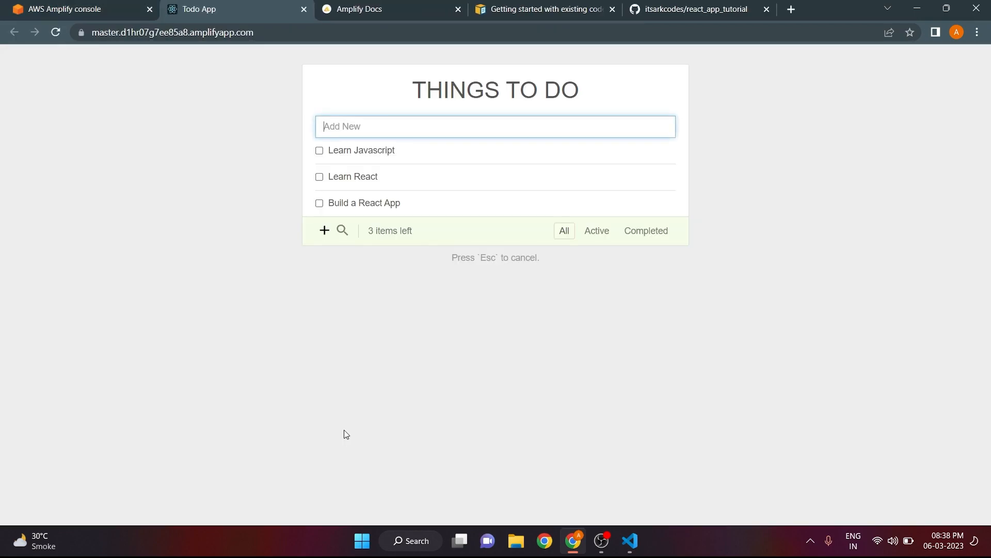
left_click_drag(406, 92, 683, 91)
left_click(684, 90)
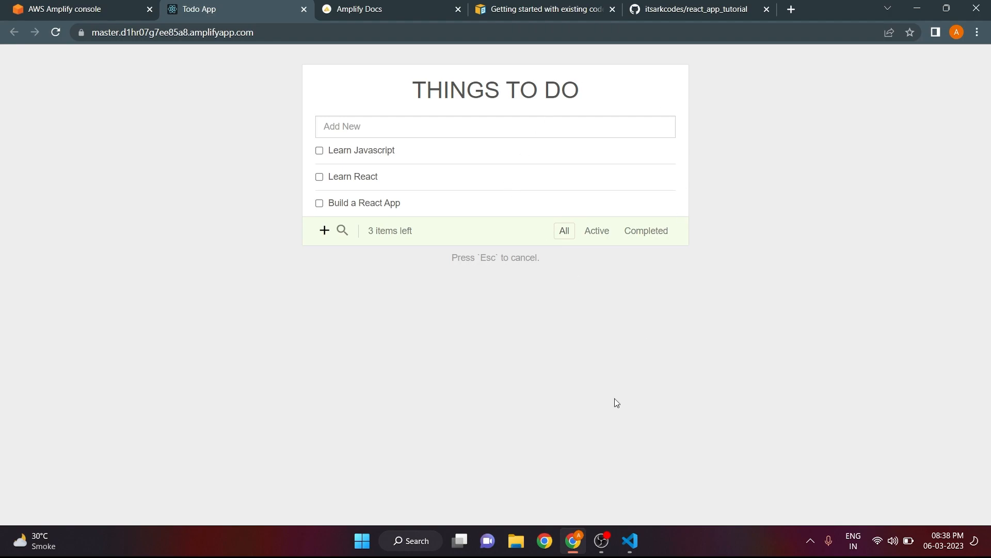
left_click_drag(326, 110, 779, 179)
left_click(780, 179)
Add a "Hello World" item to the deployed todo list and mark all four items as completed
left_click(479, 118)
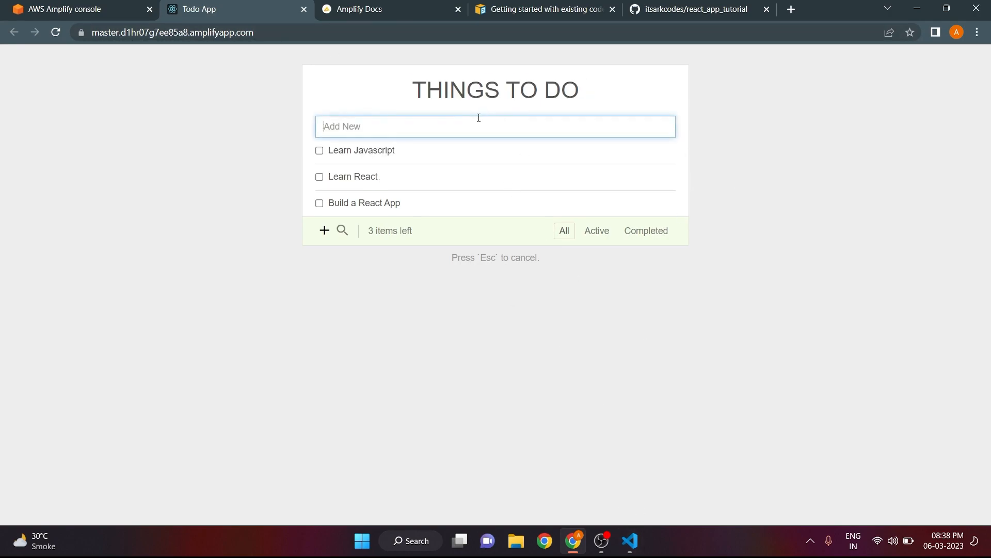
type("Hello World")
key("Return")
left_click(319, 229)
left_click(319, 203)
left_click(319, 151)
left_click(319, 176)
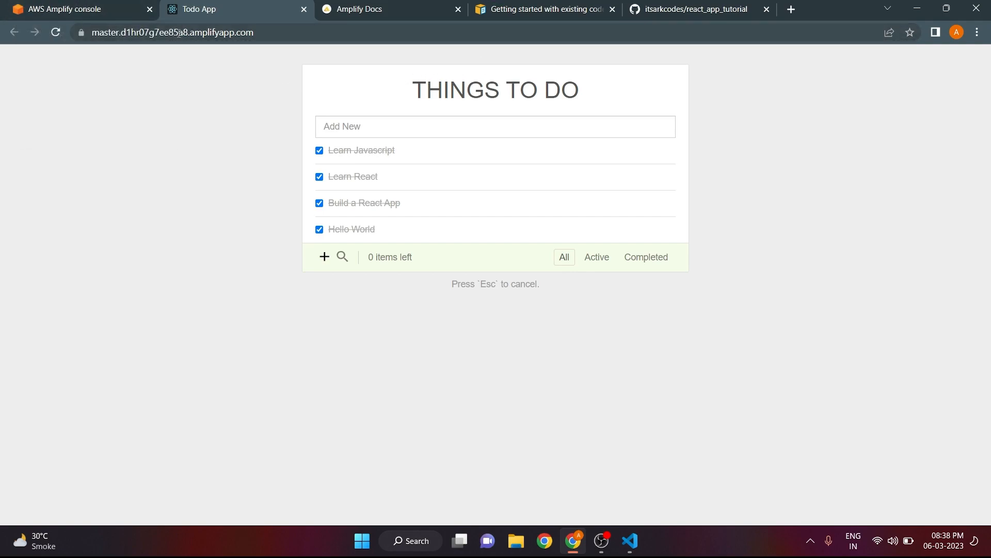
Switch to the react-todo-app project in Visual Studio Code and open todo.js from the src/services folder
left_click(132, 4)
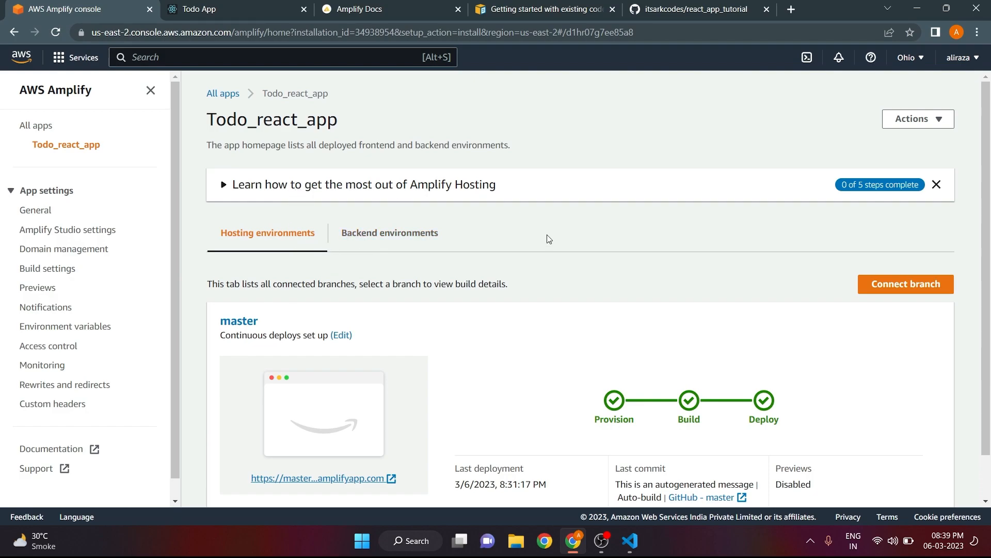
scroll(549, 239, "down", 1)
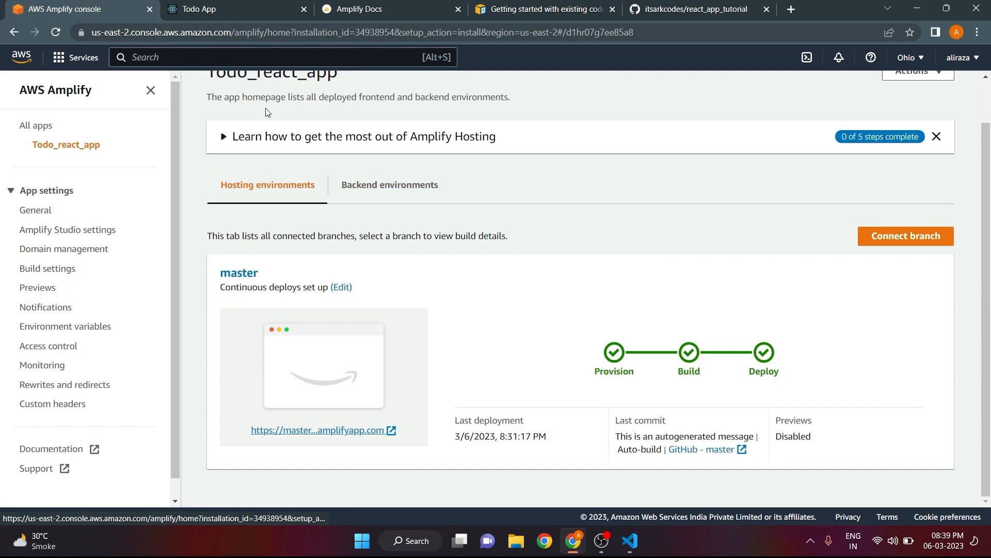
left_click(630, 540)
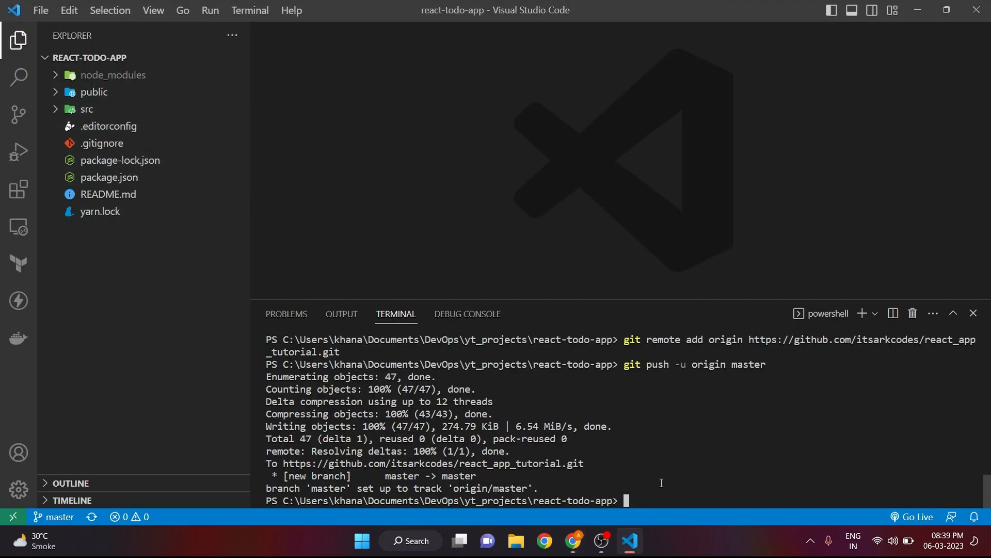
left_click(72, 108)
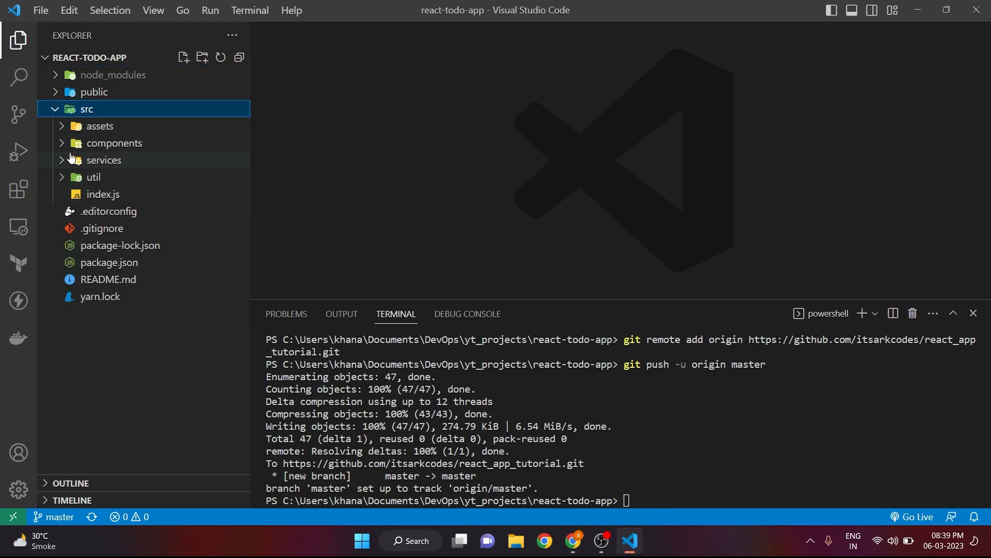
left_click(65, 145)
left_click(63, 213)
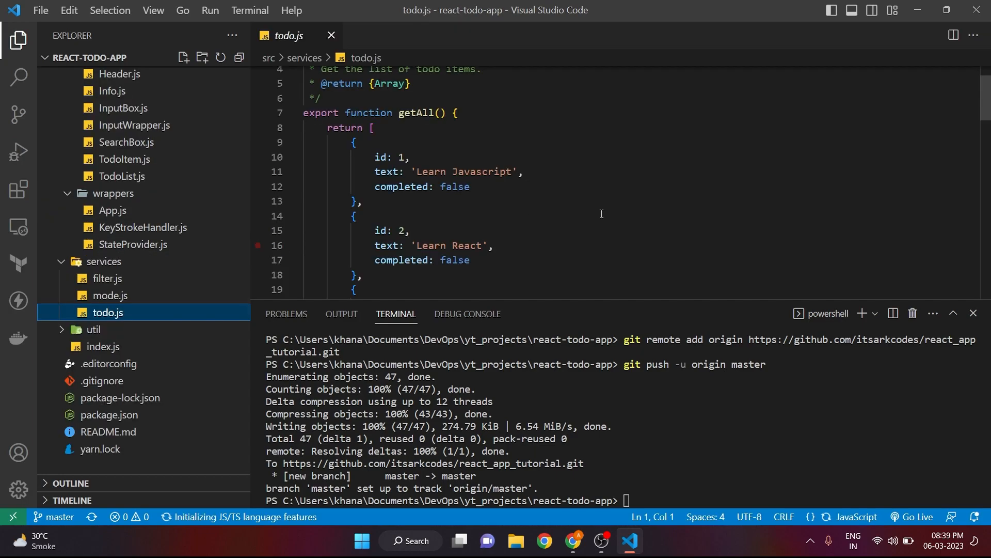
scroll(516, 155, "up", 2)
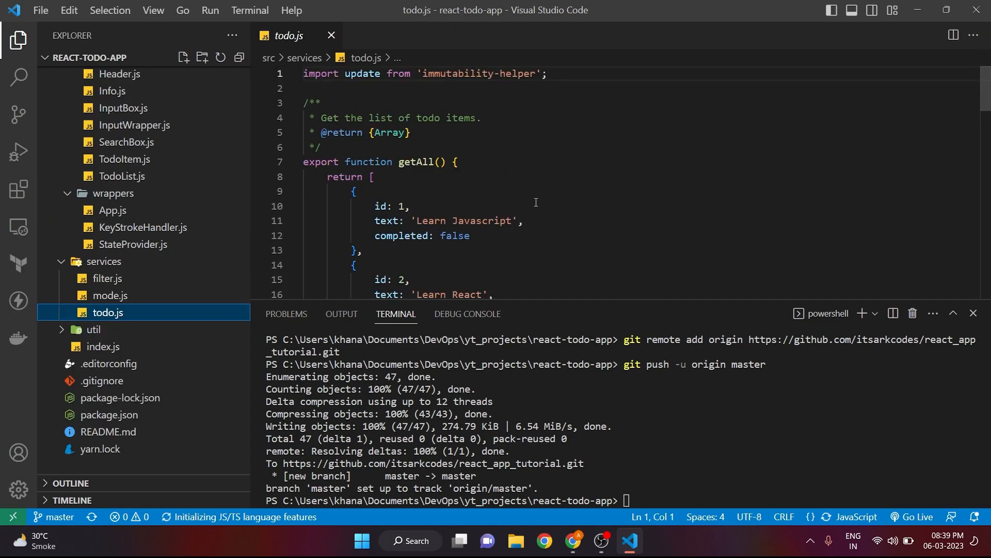
Switch to the browser's deployed Todo App page and reload it to compare its items with the code
key("alt+Tab")
left_click(247, 9)
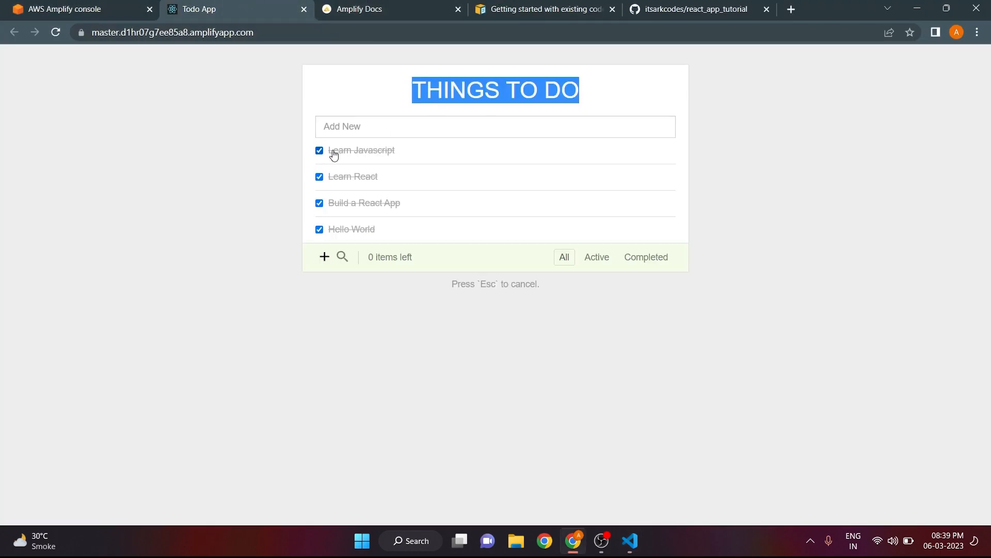
left_click(55, 32)
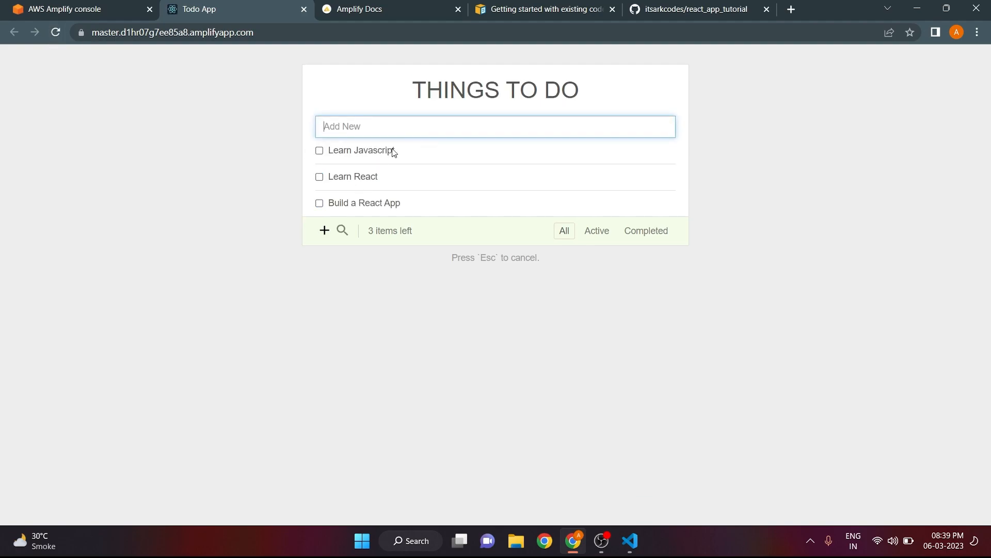
Return to Visual Studio Code and set the text of the todo item with id 1 in todo.js to 'New Video'
key("alt+Tab")
double_click(465, 172)
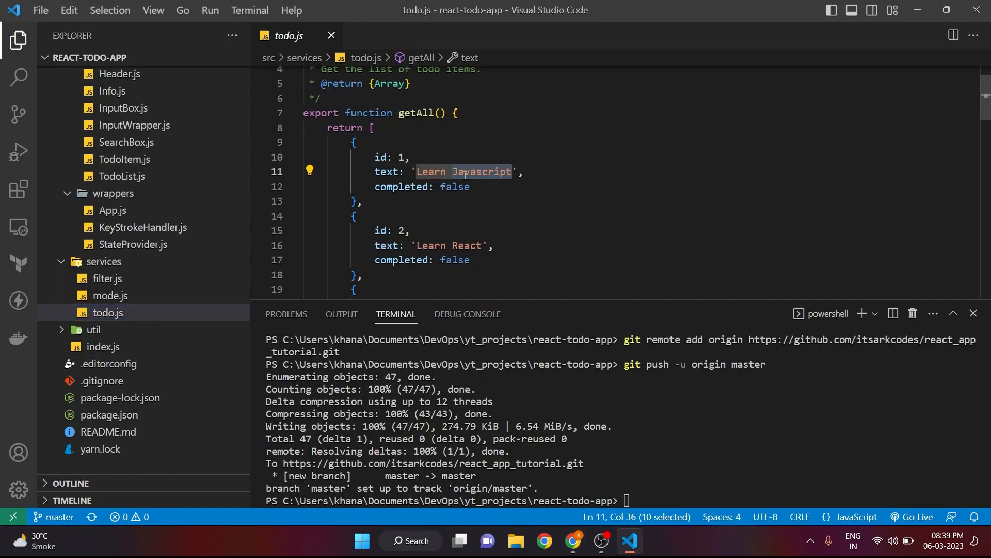
type("New ")
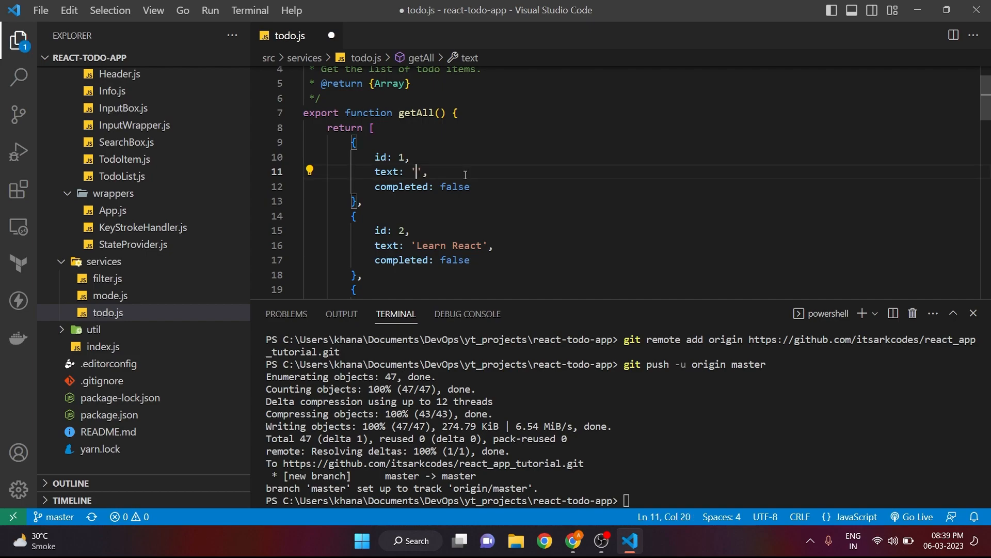
type("Video")
Stage all changes with git add . in the terminal and commit them with the message "Changing todo list"
left_click(722, 444)
type("git ")
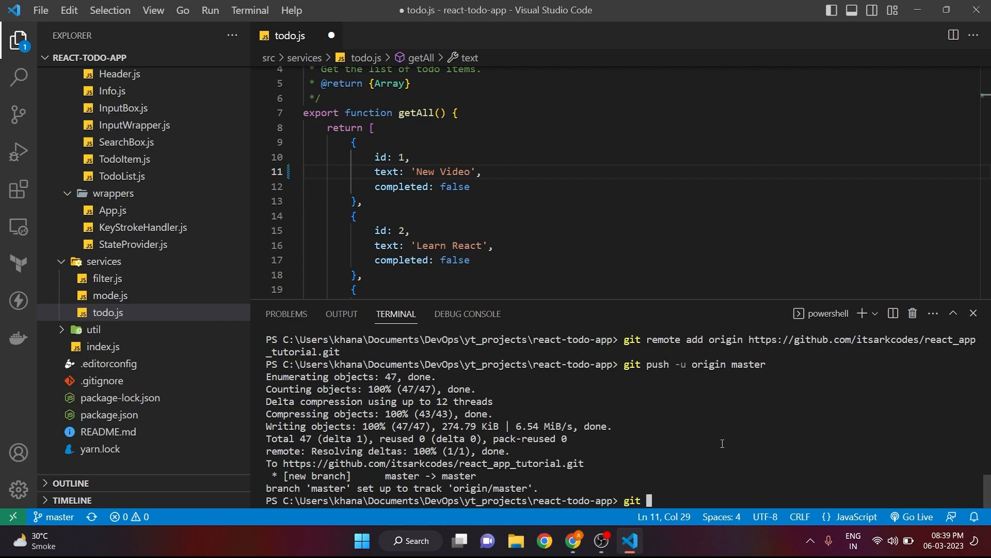
type("add .")
key("Return")
type("git commit \"")
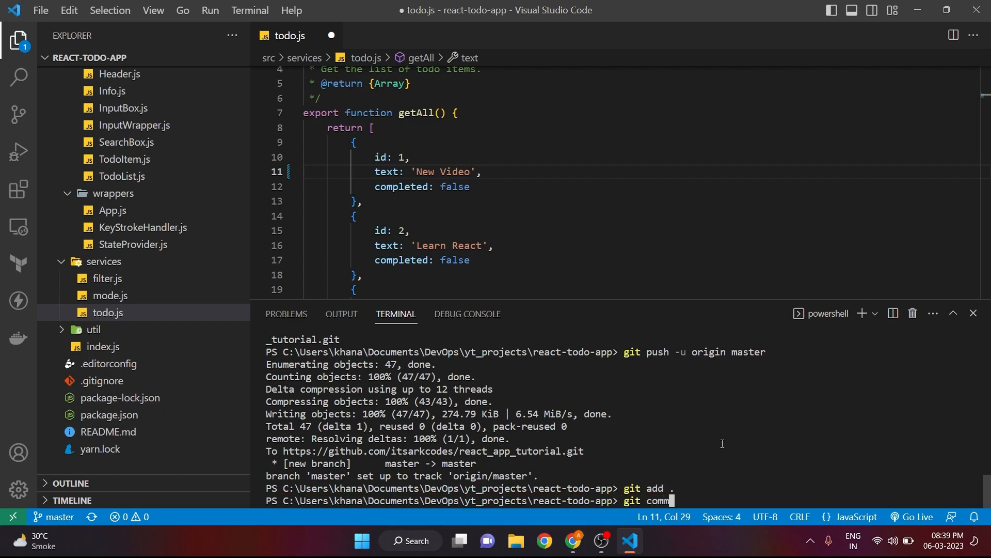
key("BackSpace")
type("-m \"Chan")
type("ges")
key("BackSpace")
key("BackSpace")
type("ing ")
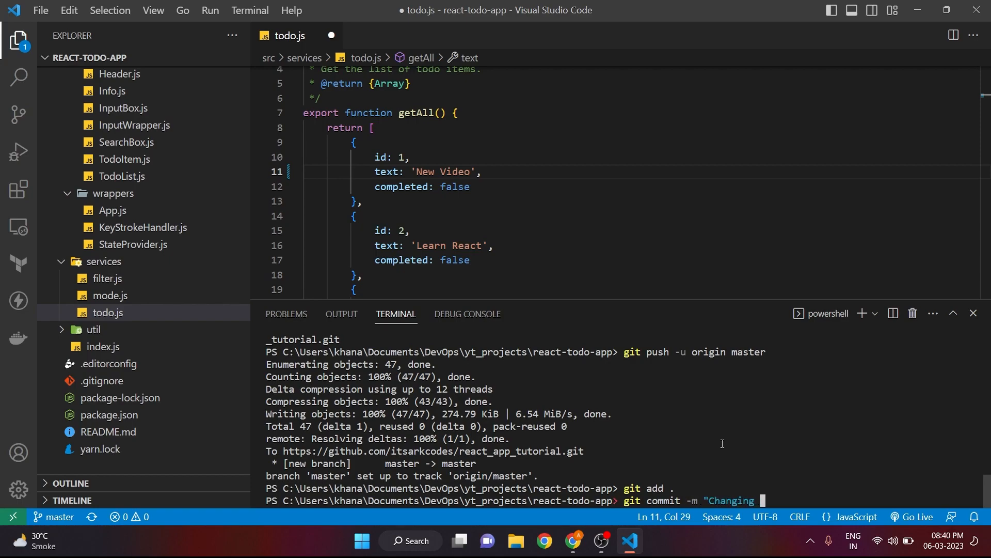
type("todo list\"")
key("Return")
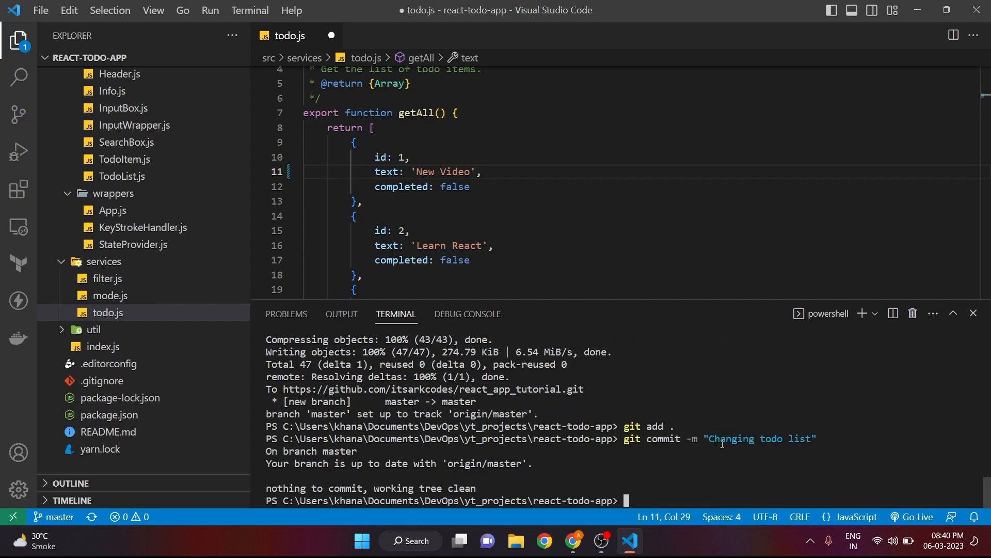
Push the commit to the GitHub repository and switch to the AWS Amplify console to check the master branch's deployment
type("git push")
key("Return")
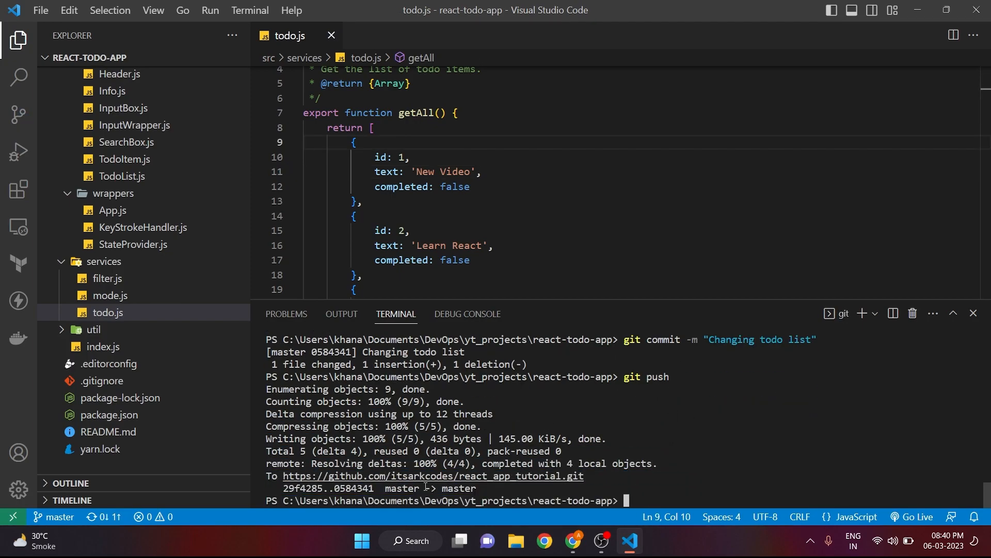
key("alt+Tab")
left_click(77, 8)
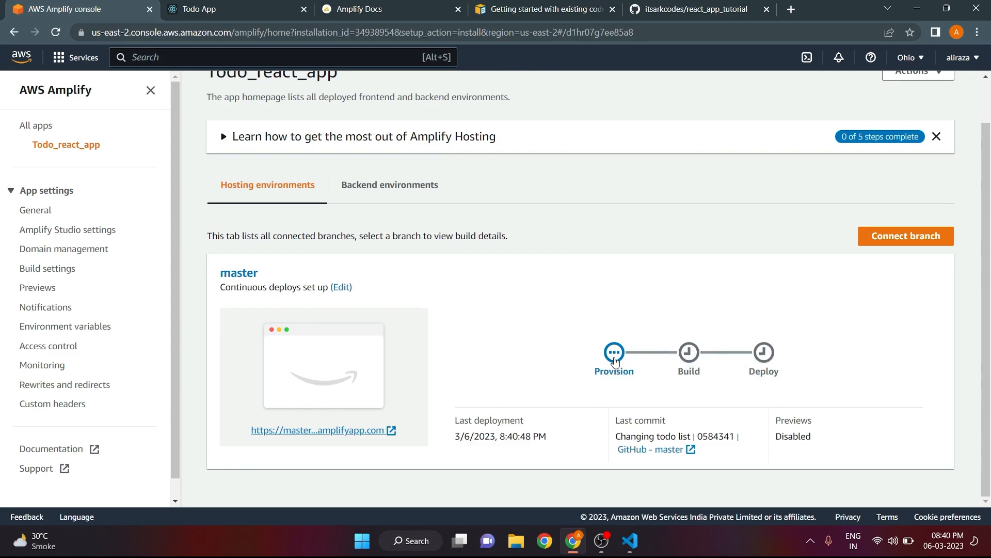
Check the last commit message on the master branch and open the running deployment's Provision details
left_click_drag(616, 437, 692, 437)
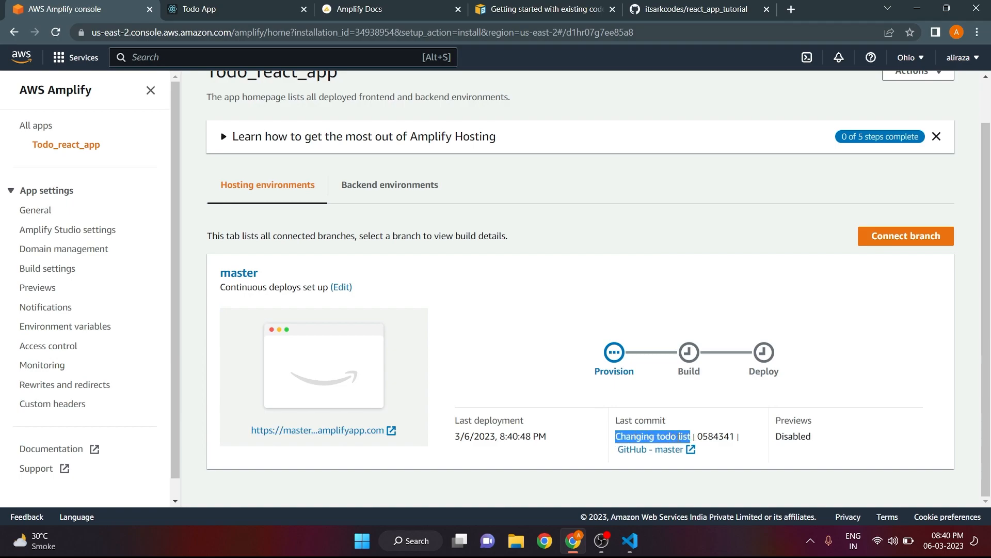
left_click(602, 386)
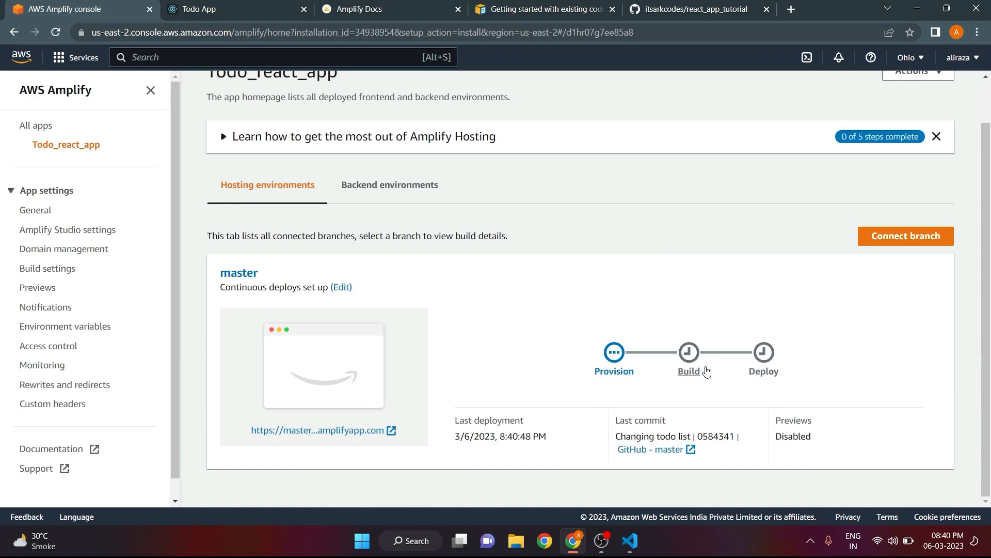
left_click(615, 370)
scroll(463, 304, "up", 6)
scroll(304, 191, "up", 3)
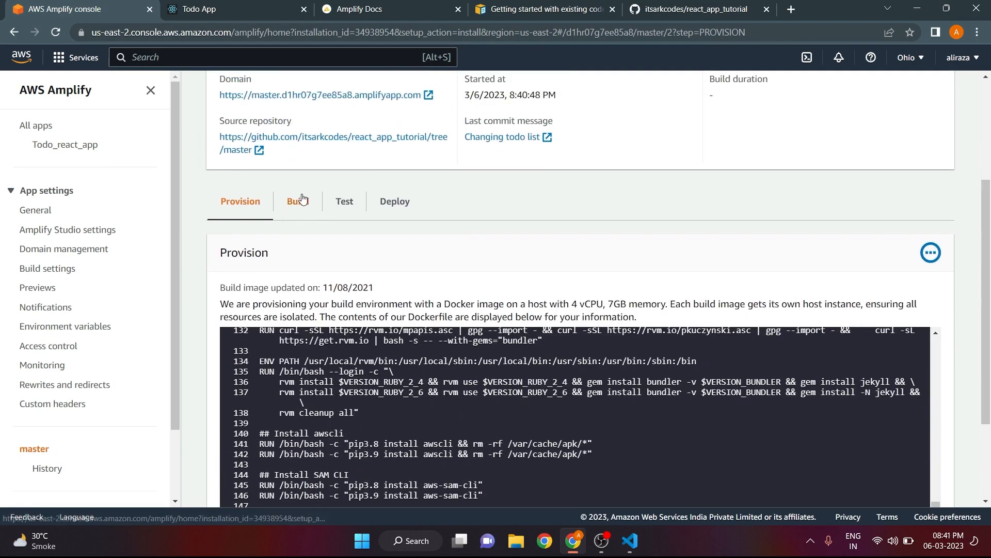
Review the Build, Deploy and Provision stages of Build 2 to follow the redeployment's progress
left_click(302, 200)
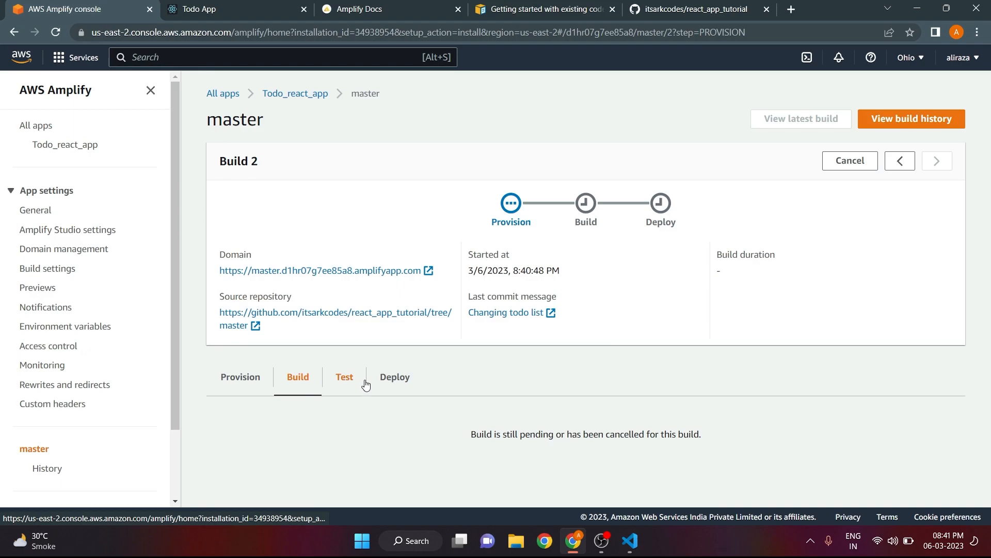
left_click(392, 378)
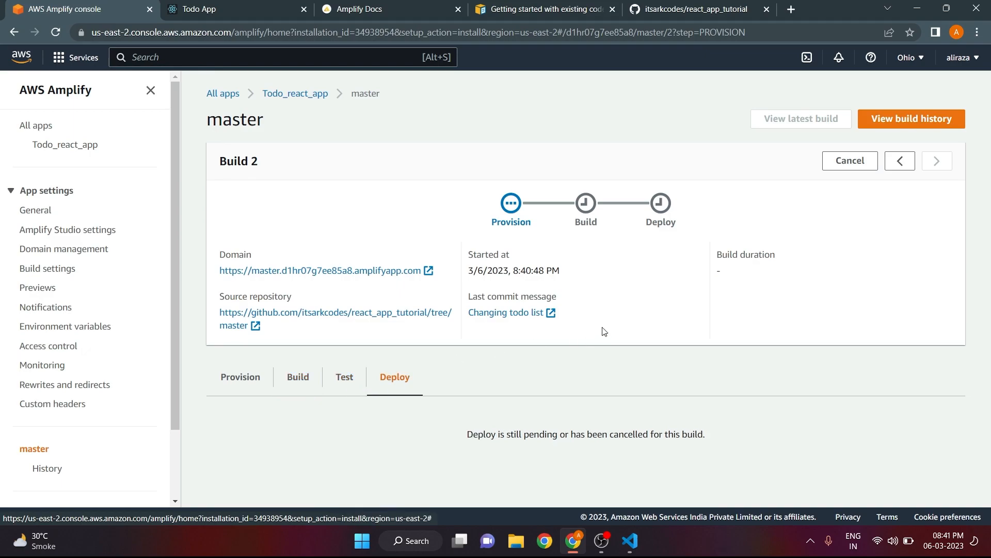
left_click(256, 376)
scroll(757, 201, "down", 6)
scroll(757, 200, "up", 10)
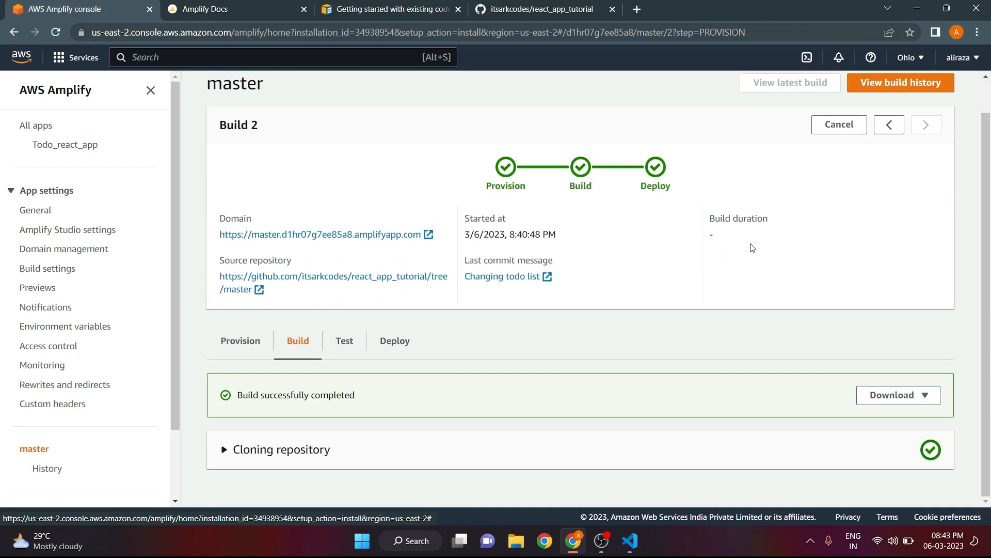
scroll(876, 287, "up", 1)
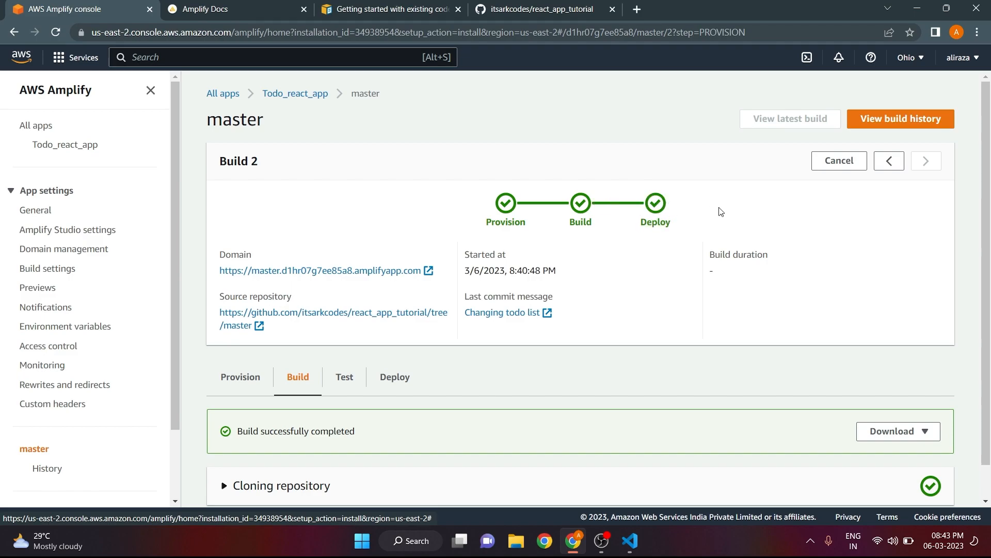
Return to the Todo_react_app overview and open the master branch's deployed site
left_click(295, 93)
scroll(340, 277, "down", 1)
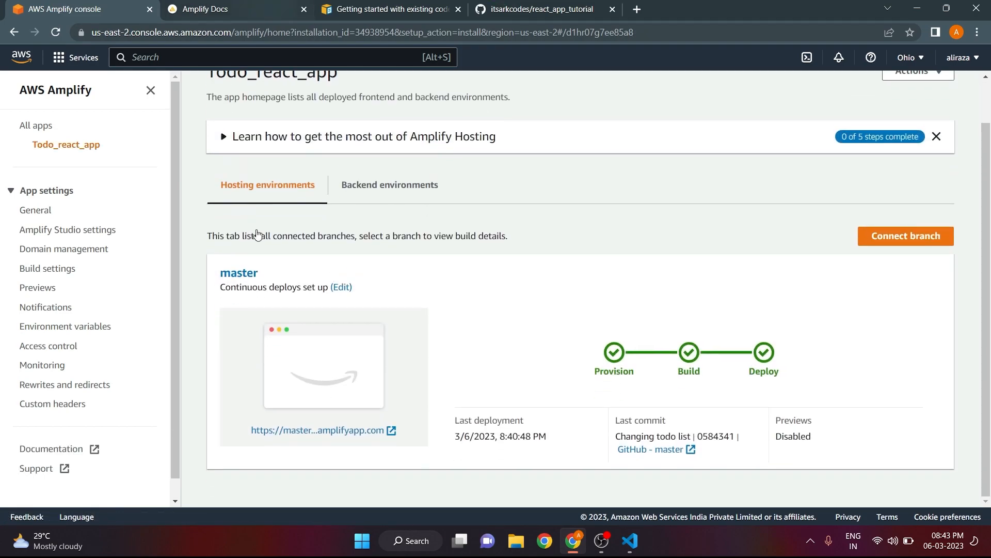
left_click(362, 430)
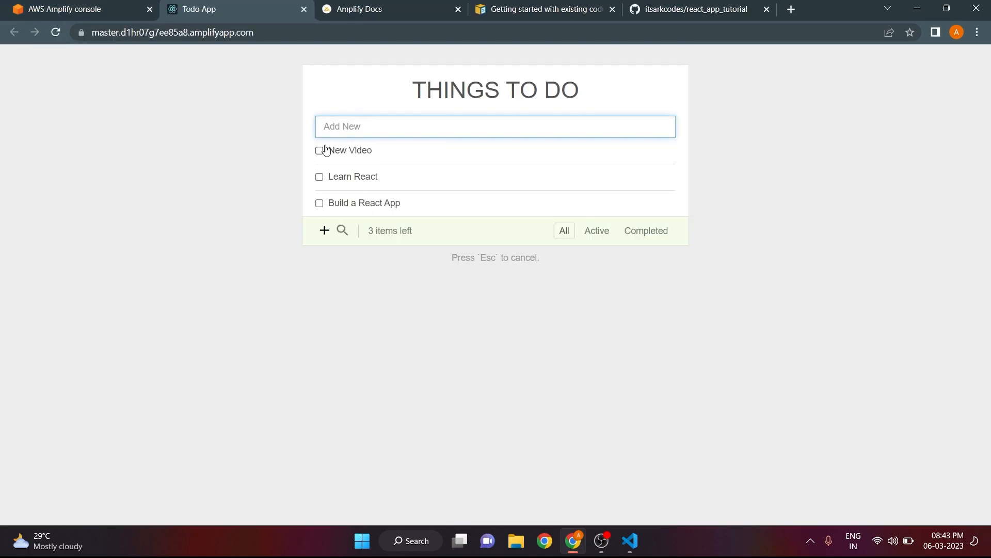
Switch to Visual Studio Code to compare the first todo item in todo.js with the deployed page, then return to the browser
left_click(630, 541)
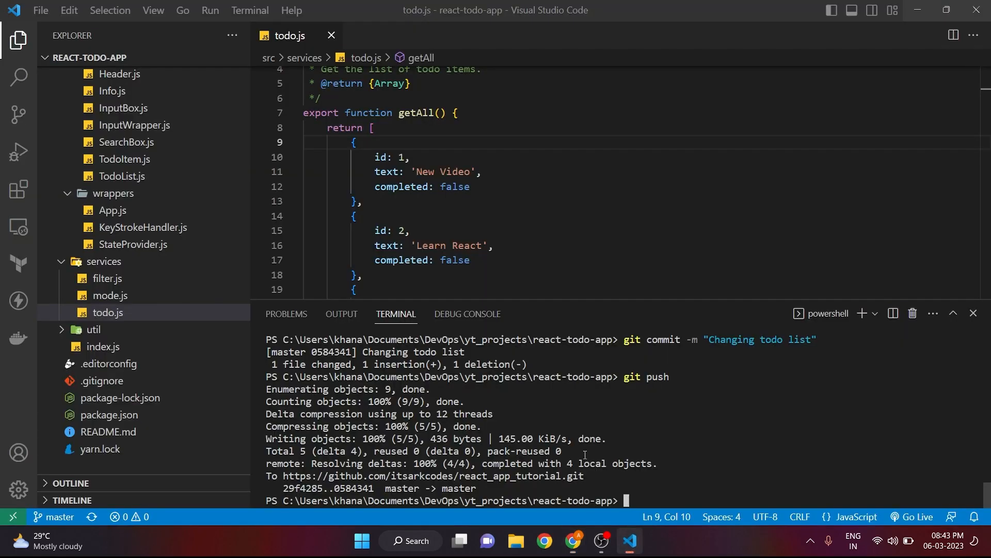
left_click_drag(482, 172, 332, 142)
key("alt+Tab")
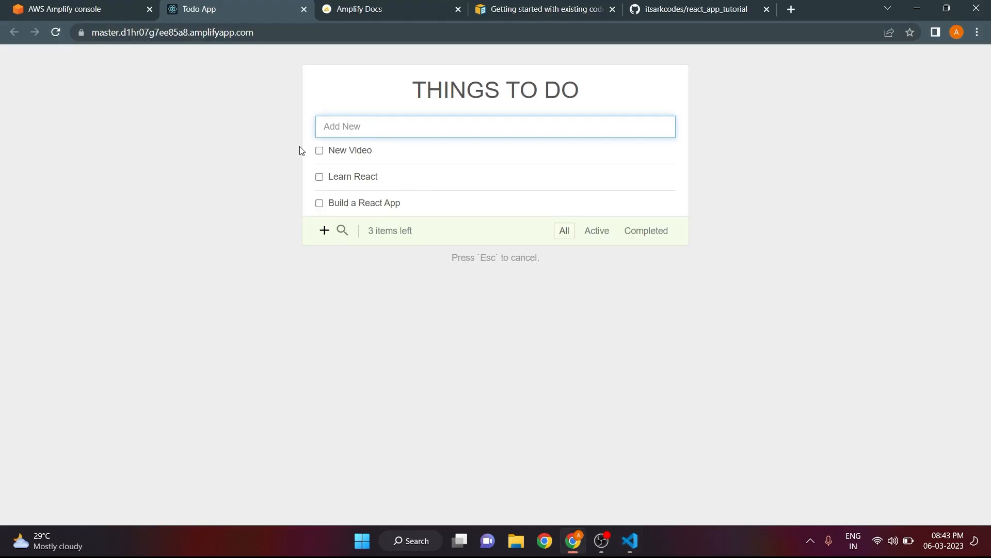
Go back to the AWS Amplify console and review the Todo_react_app hosting environment overview
left_click(124, 9)
scroll(436, 230, "up", 1)
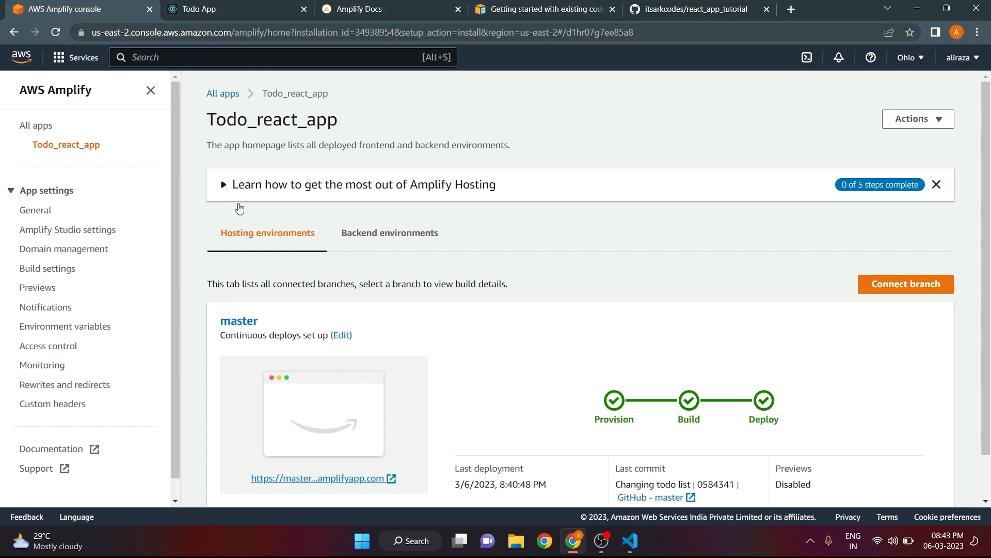
scroll(369, 236, "down", 1)
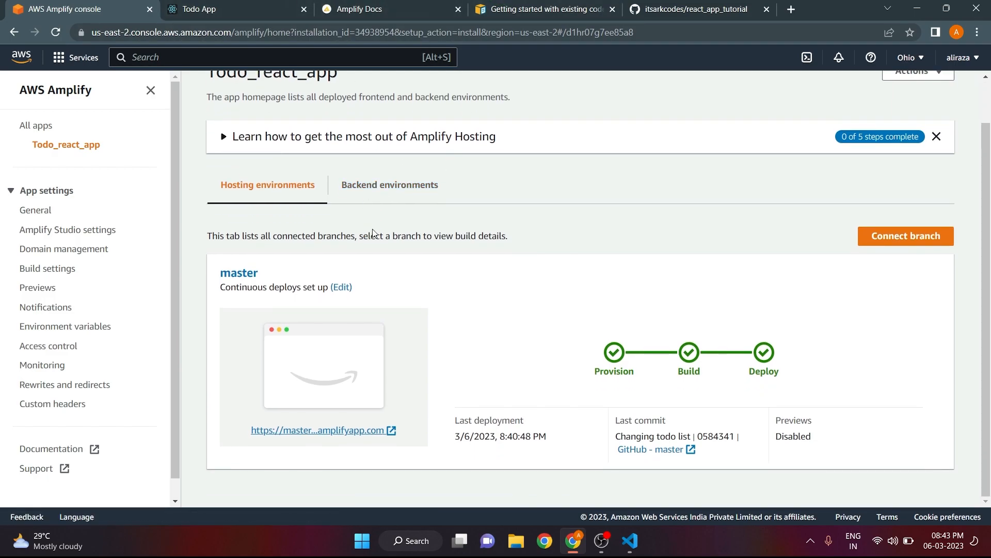